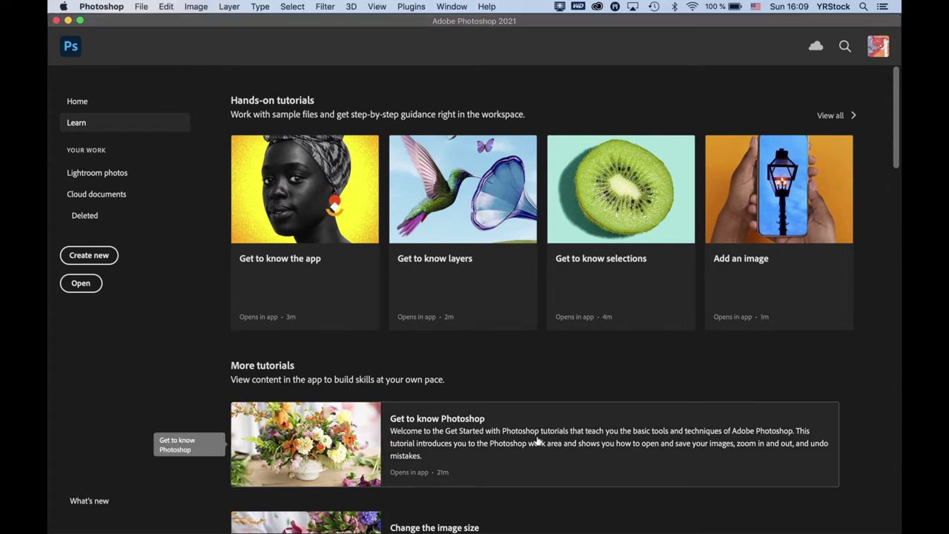
Step: Create a blank 1200 × 630 px, 92 ppi document from the custom preset
key(super+n)
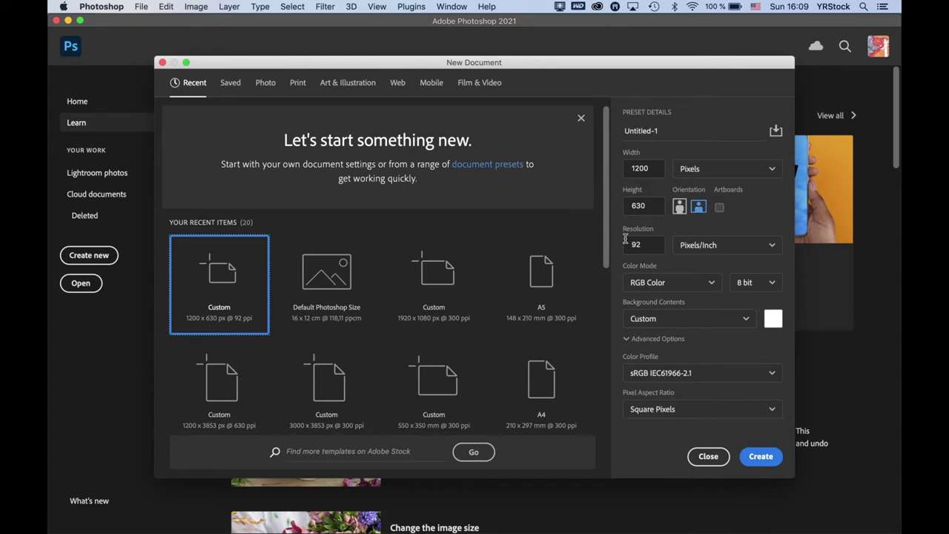
click(761, 456)
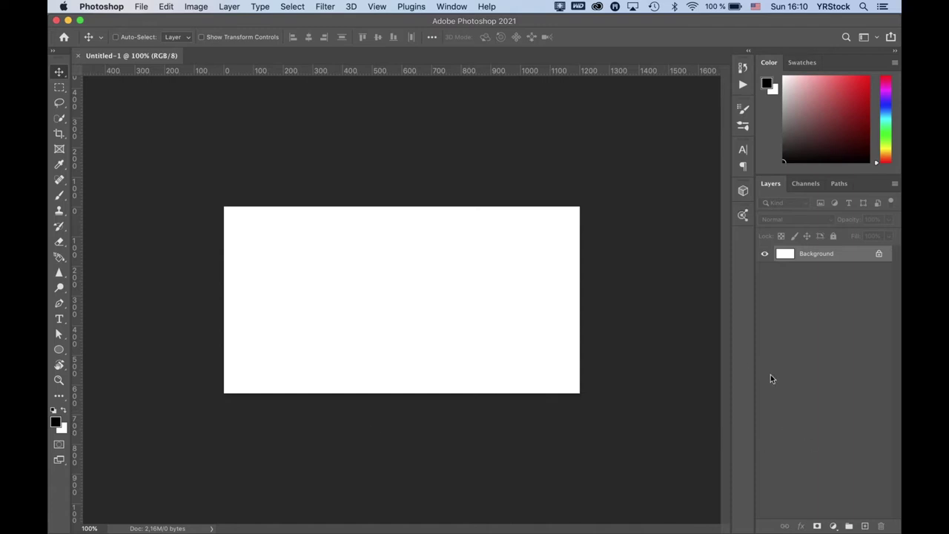
Step: Add a black #000000 Solid Color fill layer, Color Fill 1, over the white canvas
click(834, 526)
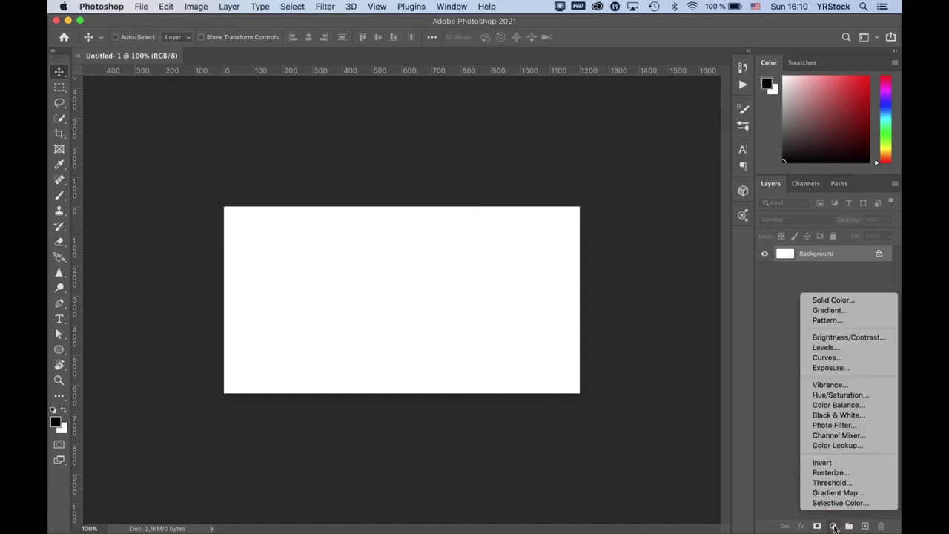
click(839, 300)
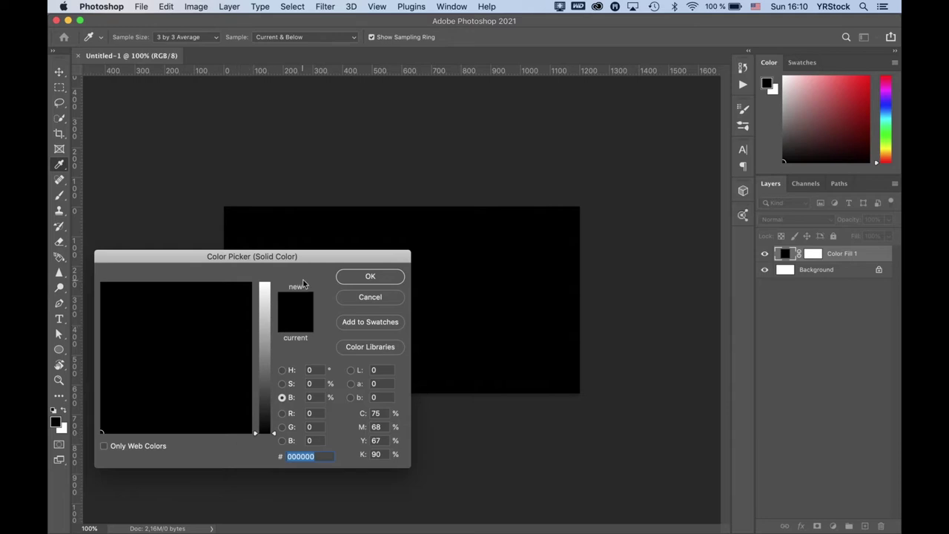
click(365, 277)
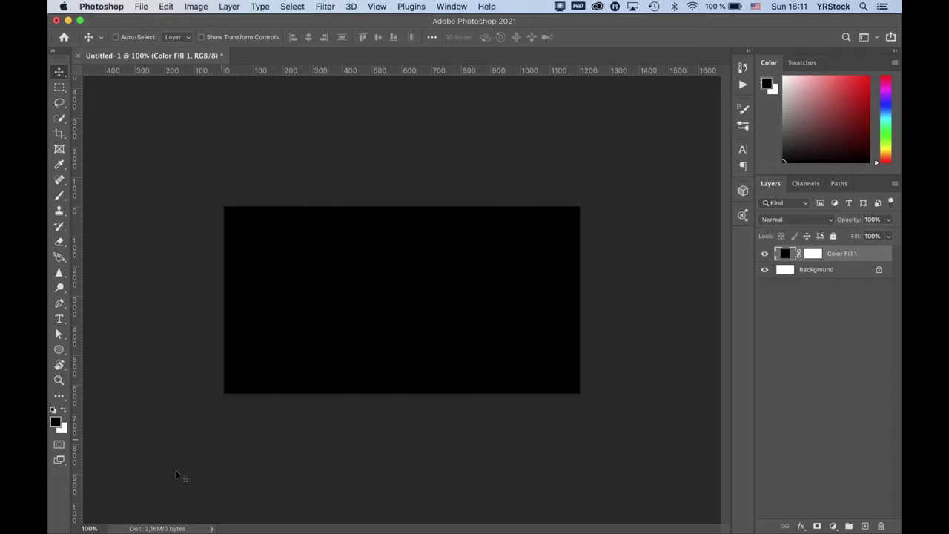
Step: Drag a vertical guide from the left ruler to just right of the banner's centre
mouse_move(80, 490)
mouse_down()
mouse_move(196, 245)
mouse_move(494, 259)
mouse_move(464, 259)
mouse_up()
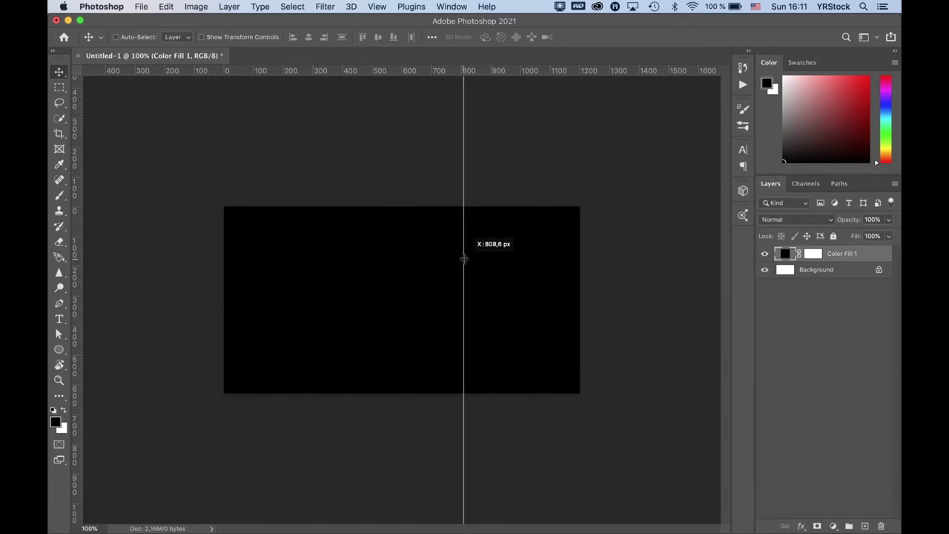
drag(464, 258, 443, 215)
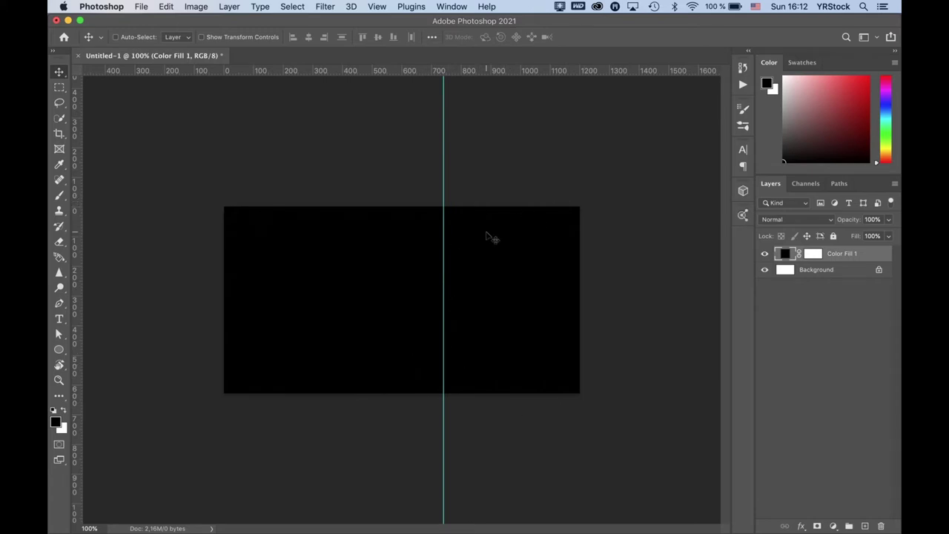
key(t)
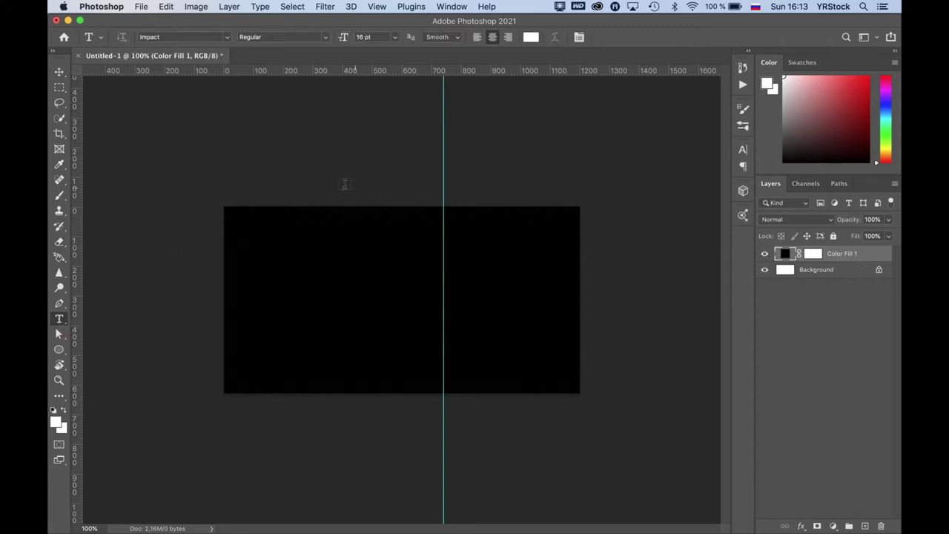
Step: Type the heading 'Урок 2. Создание простого баннера' near the banner's top left and commit it
click(313, 239)
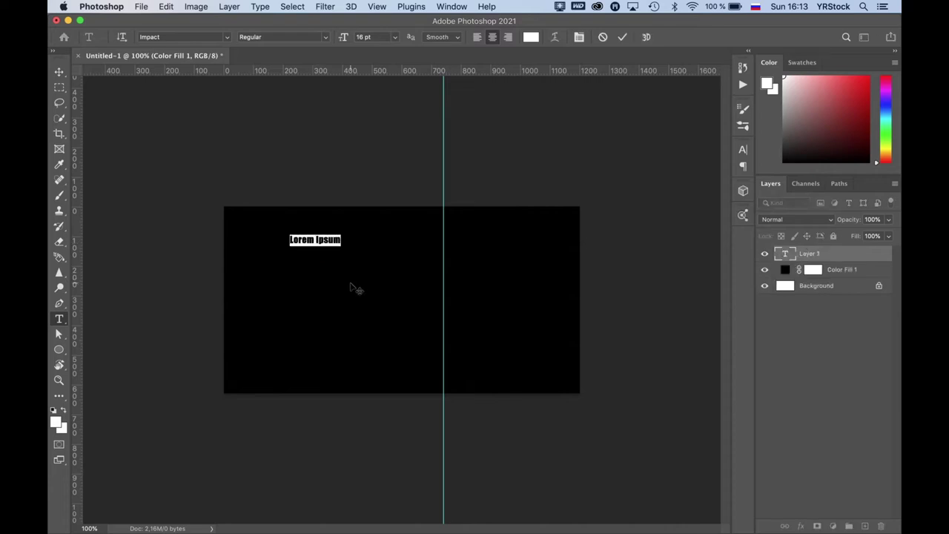
text(Y)
text(рок)
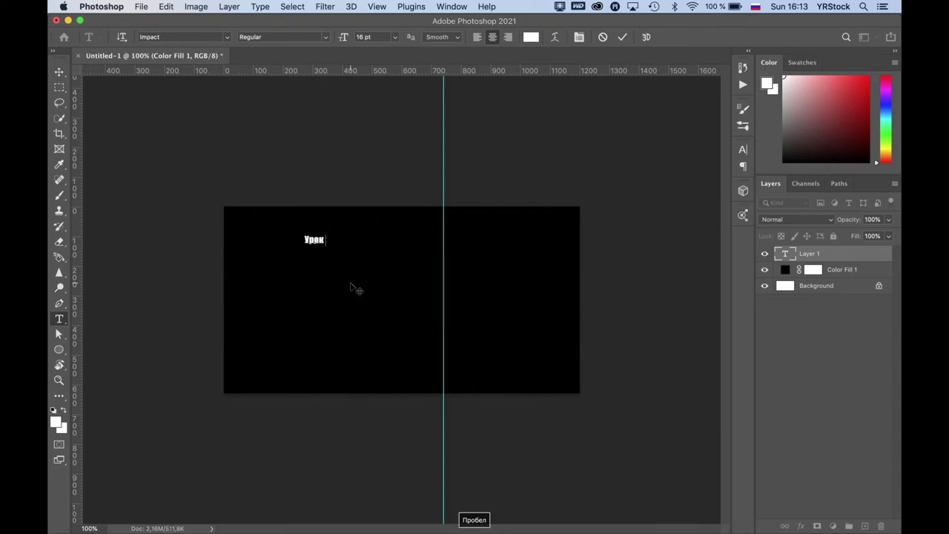
text( 2.)
text( Со)
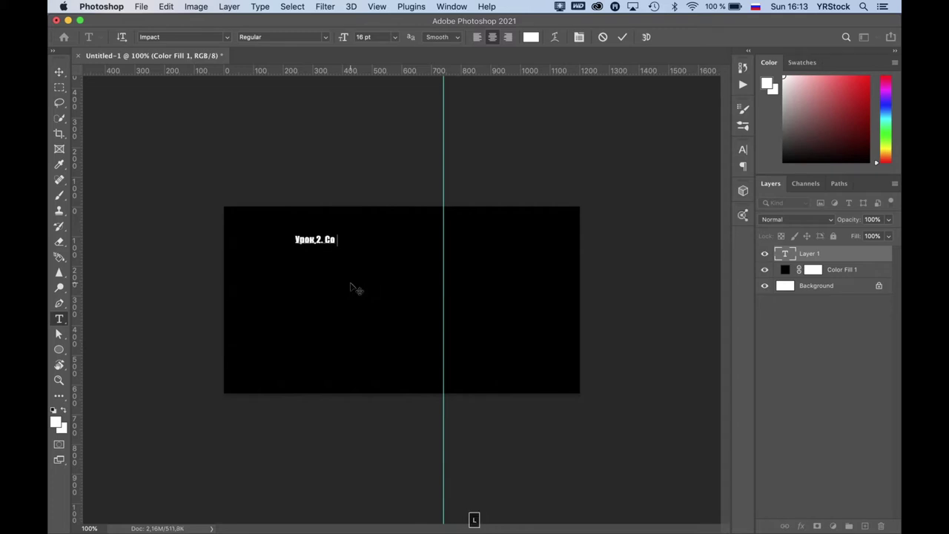
text(здание)
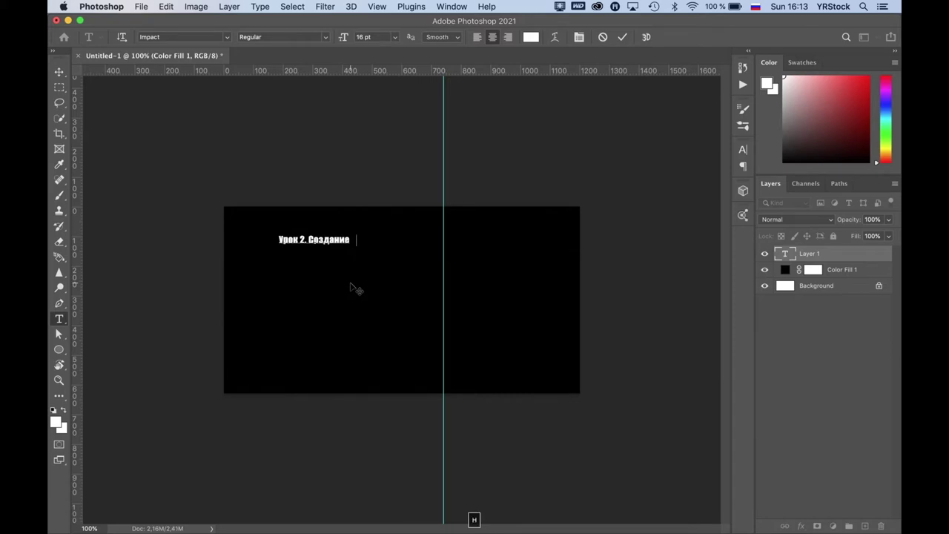
text( с н)
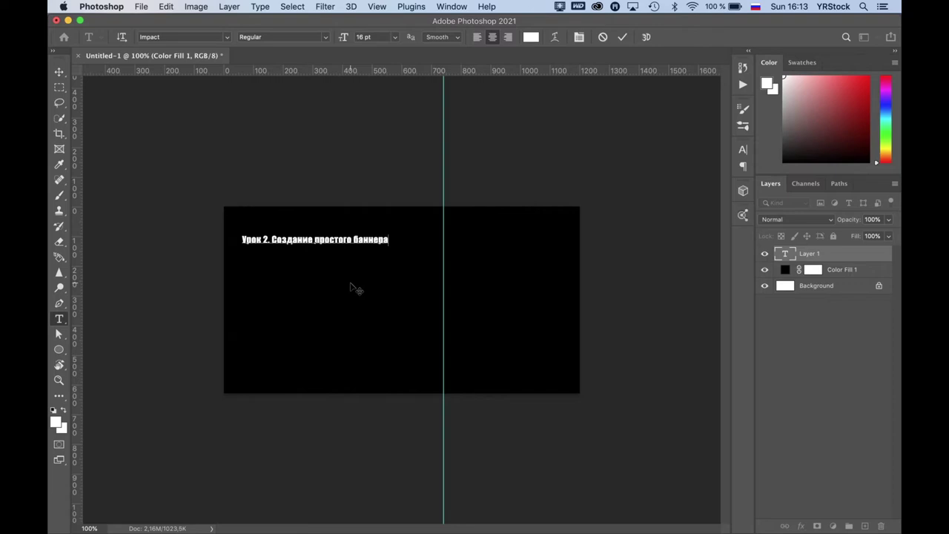
click(60, 73)
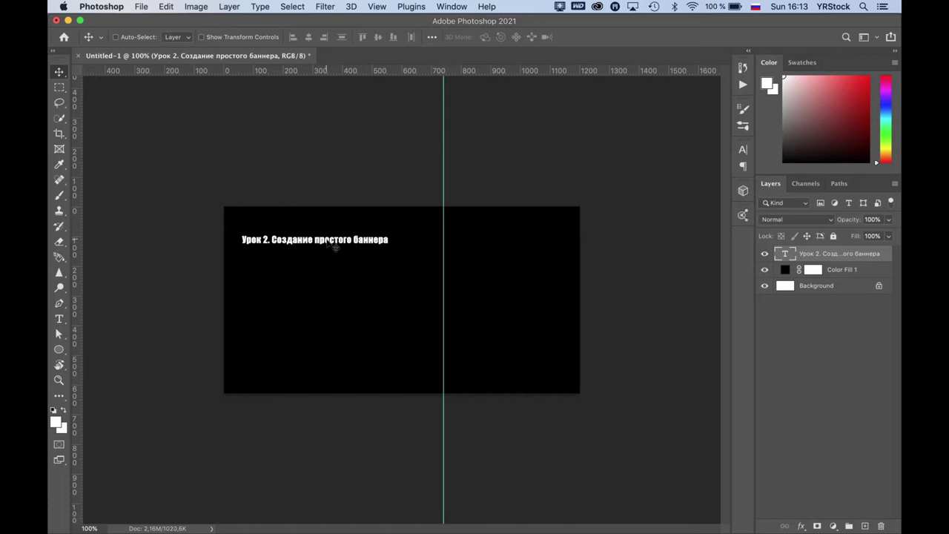
Step: Nudge the heading slightly right, then reopen it for editing and toggle the Character panel
drag(335, 247, 348, 244)
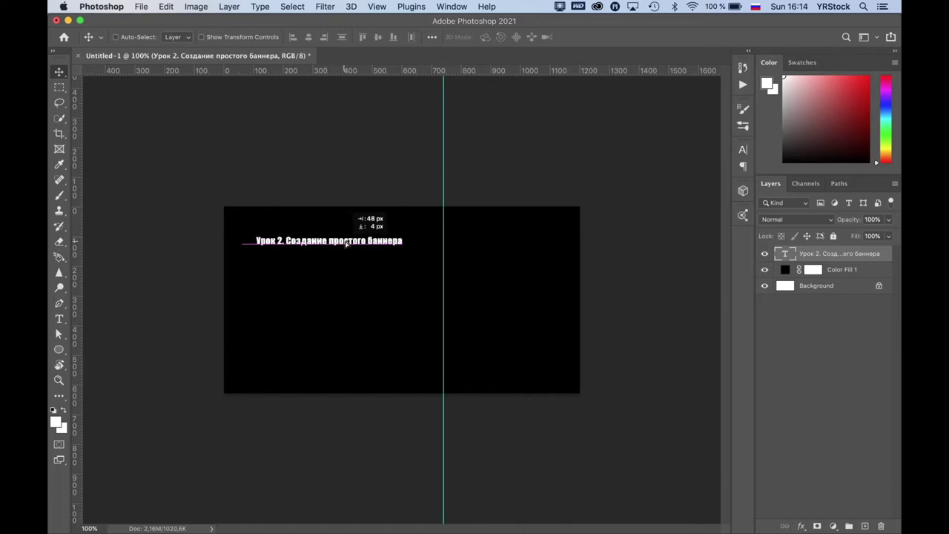
drag(349, 244, 347, 244)
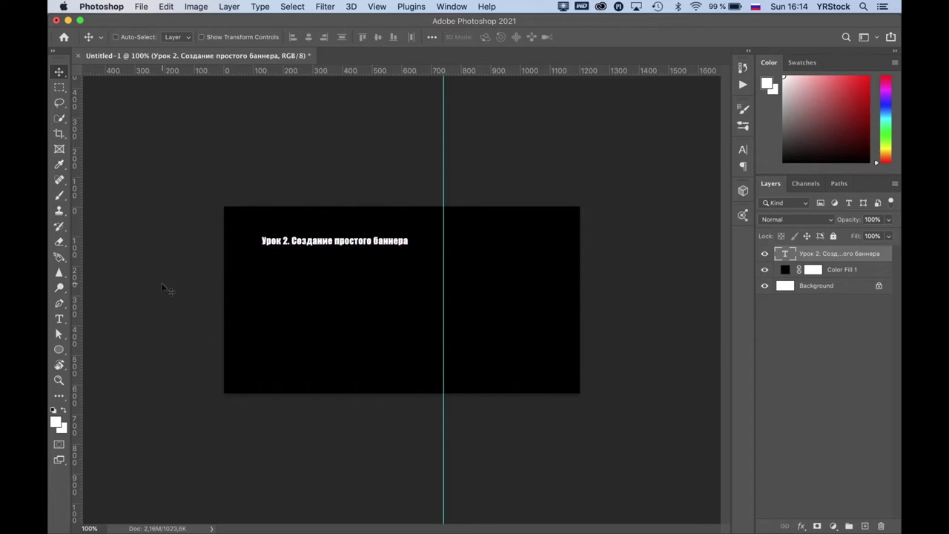
click(59, 319)
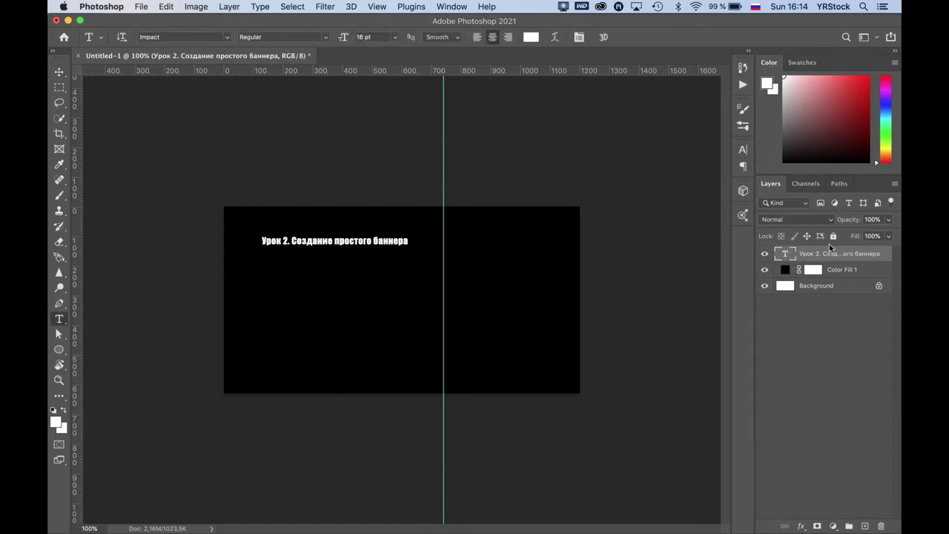
click(317, 241)
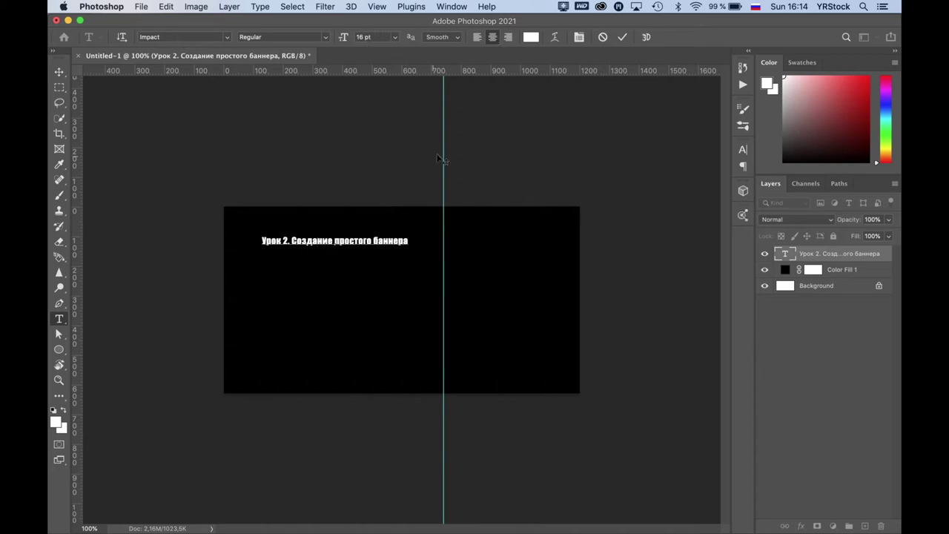
click(580, 38)
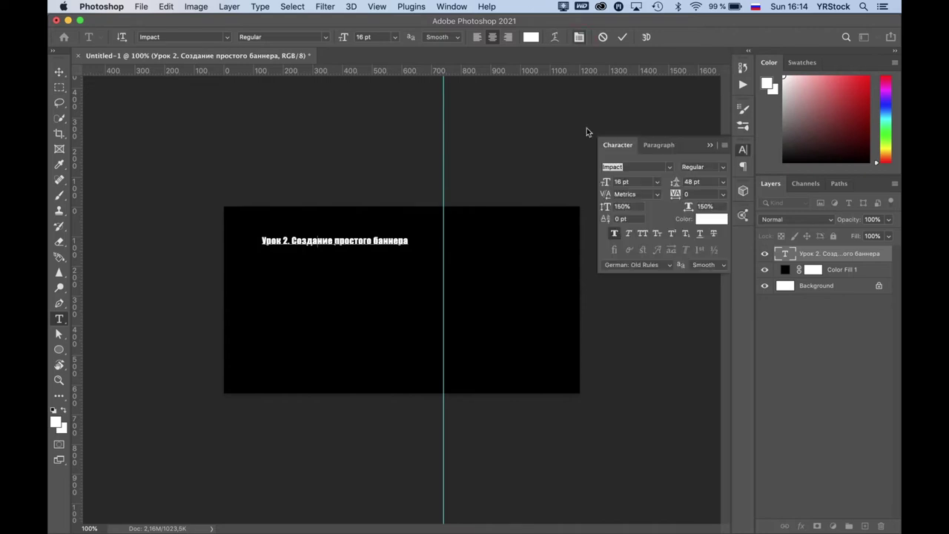
click(709, 146)
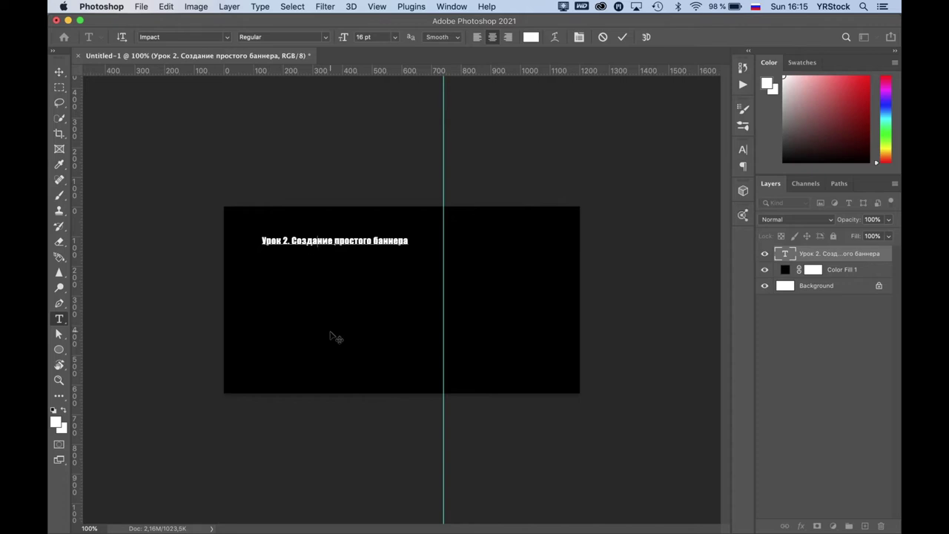
Step: Commit the heading, open JU Logo weiss.png from Übung02, and return to Untitled-1
key(super+Return)
key(super+o)
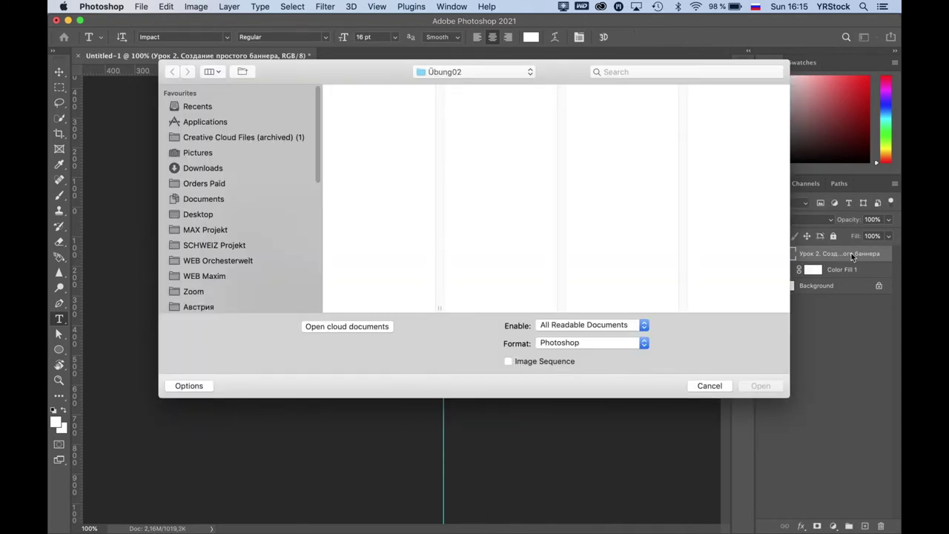
click(383, 223)
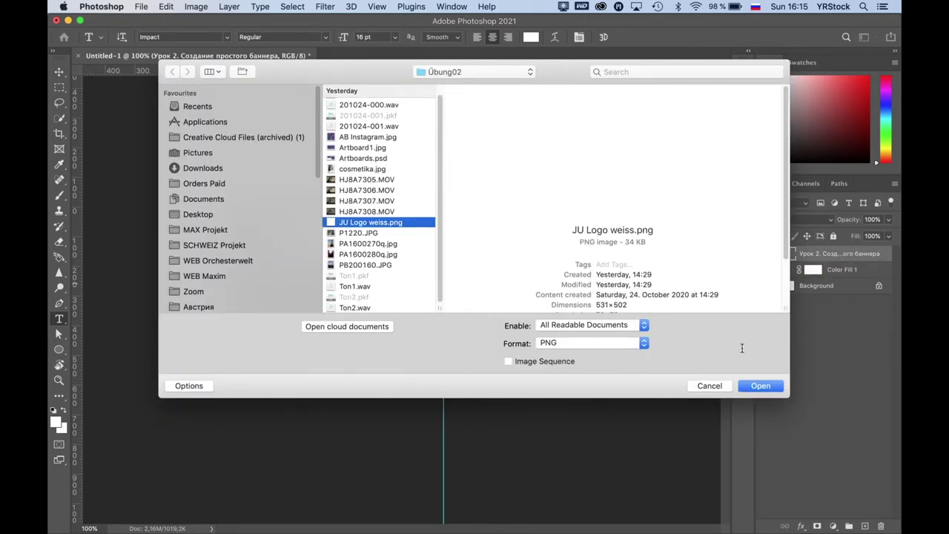
click(773, 388)
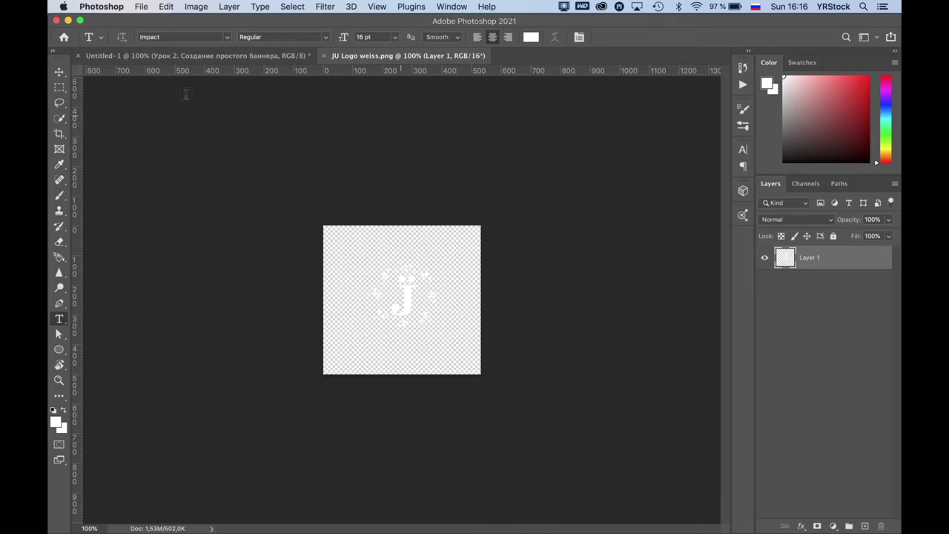
click(159, 57)
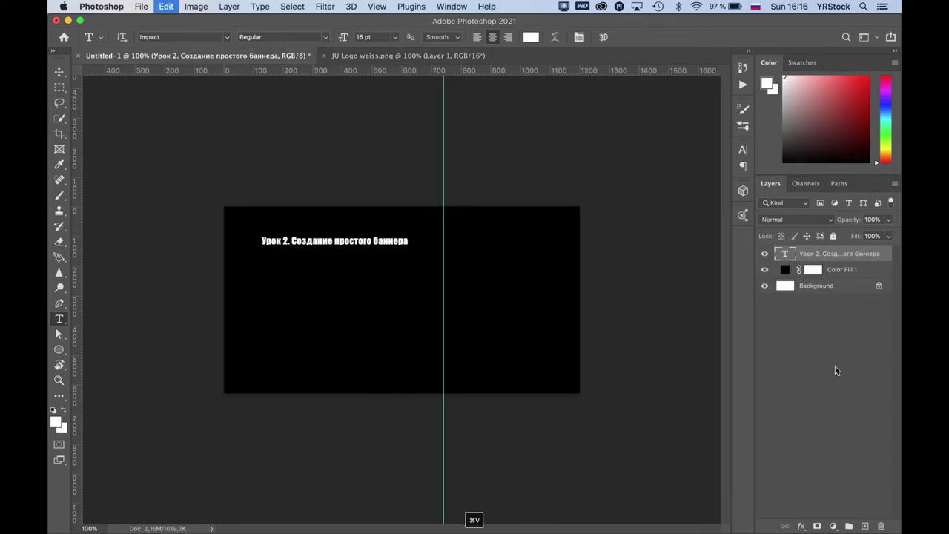
Step: Paste the J logo into the banner and convert its layer to a smart object
key(ctrl+v)
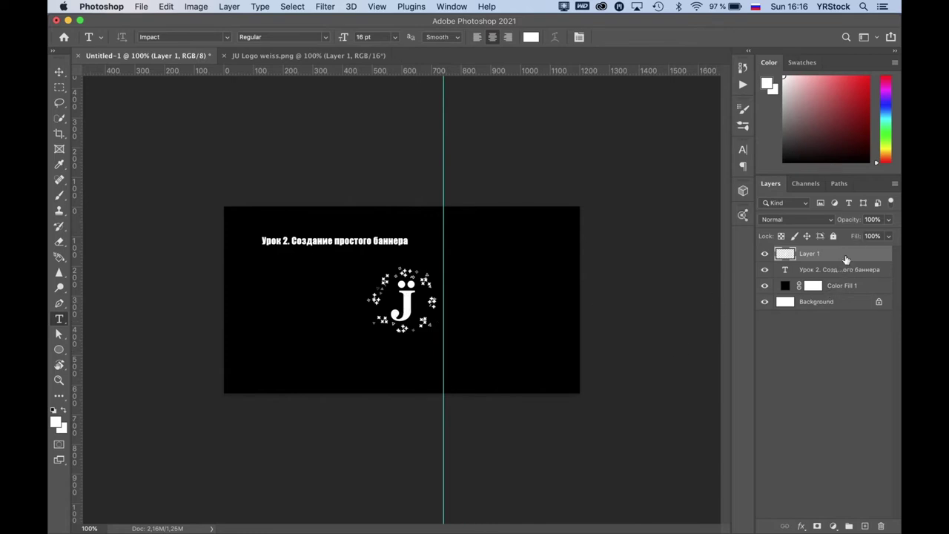
right_click(844, 257)
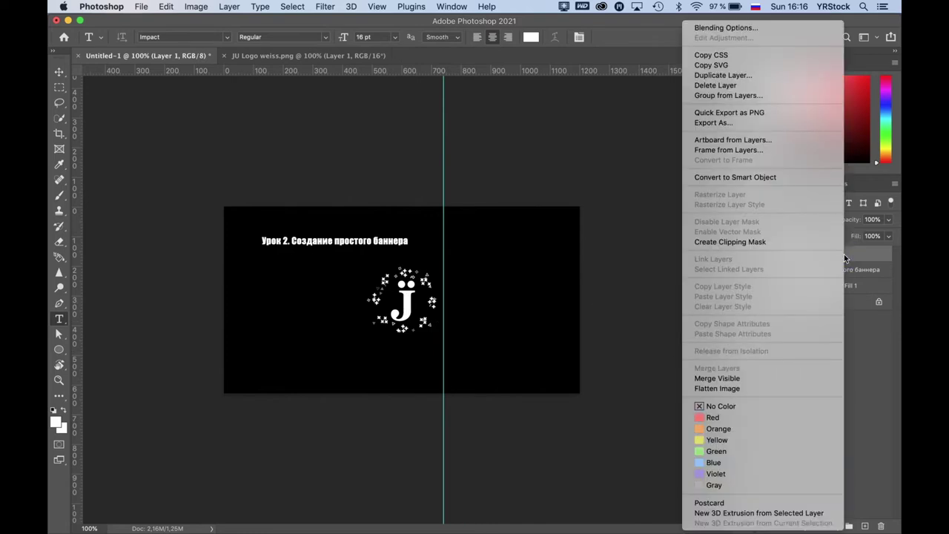
click(787, 177)
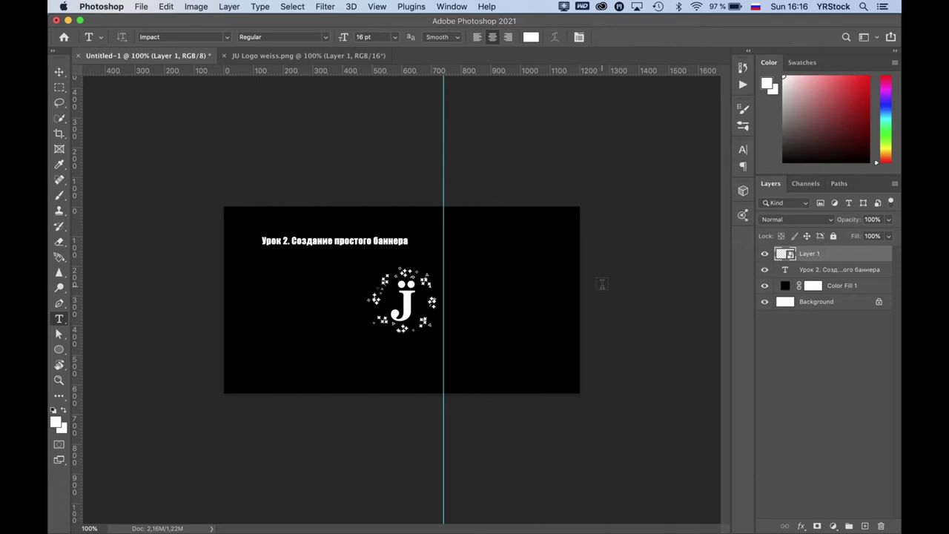
Step: Move the J logo to the lower left and scale it down to about 55%
click(59, 71)
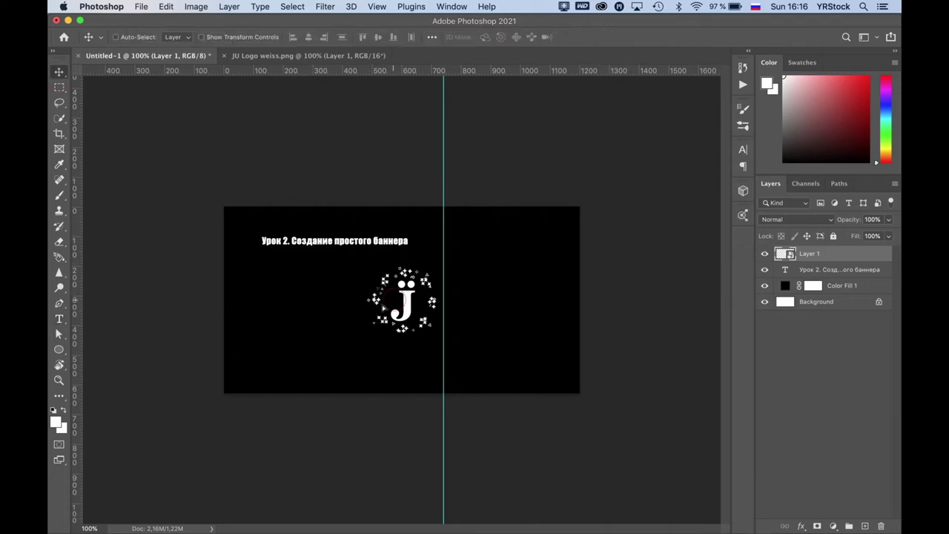
drag(382, 309, 283, 334)
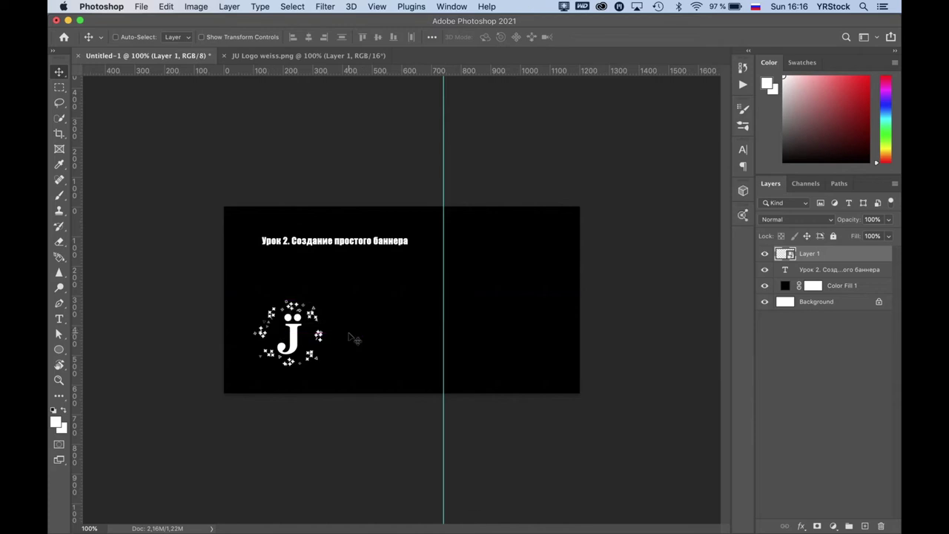
key(super+t)
mouse_move(324, 298)
mouse_down()
mouse_move(291, 336)
mouse_move(294, 328)
mouse_up()
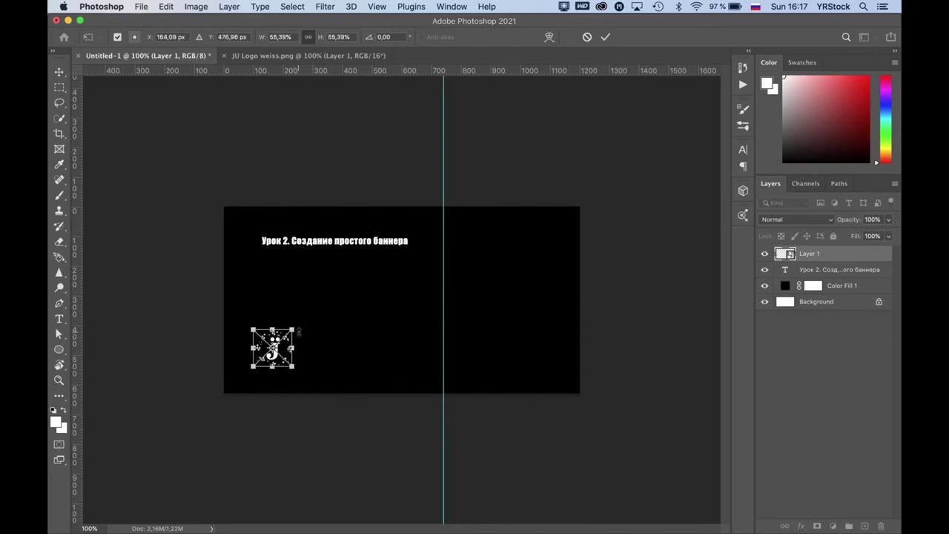
key(Return)
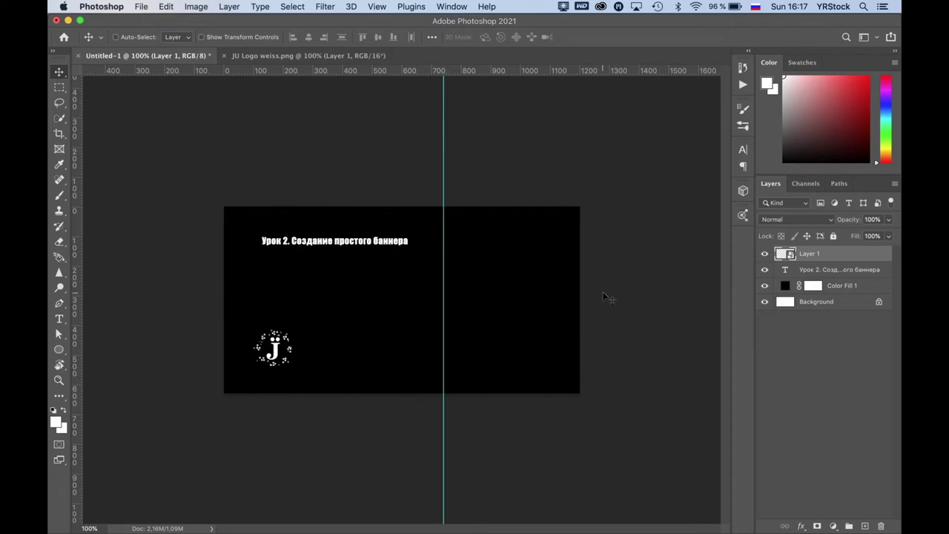
Step: Open P1220.JPG, drag the dog photo into the banner as Layer 2, and make it a smart object
key(ctrl+o)
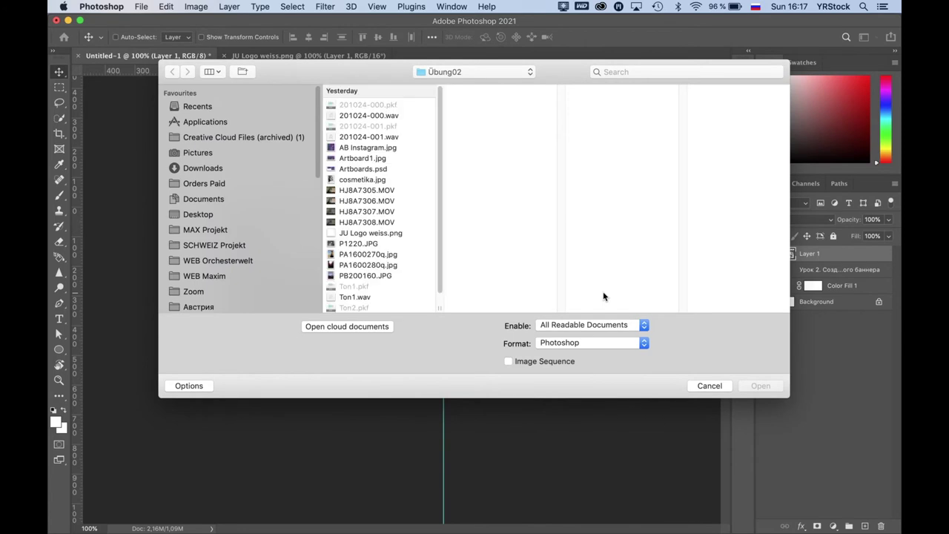
click(360, 244)
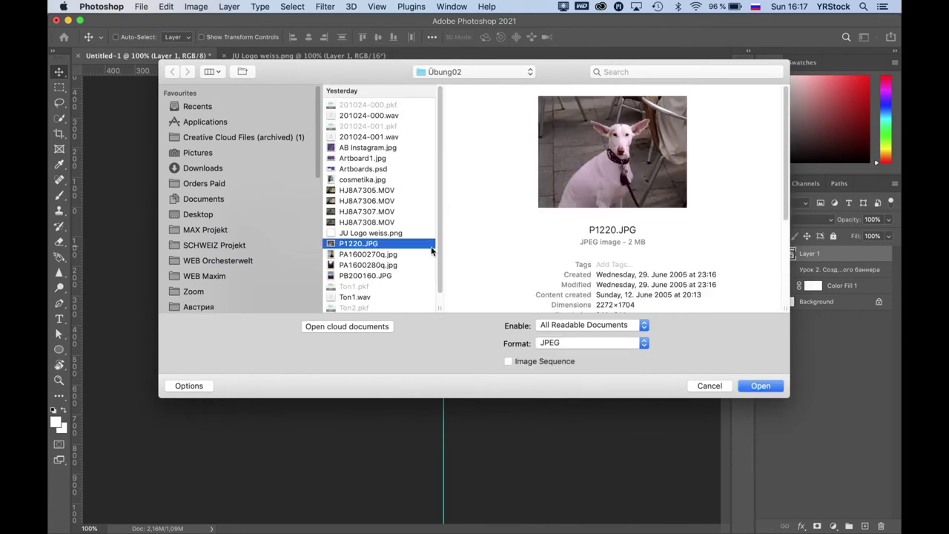
click(764, 386)
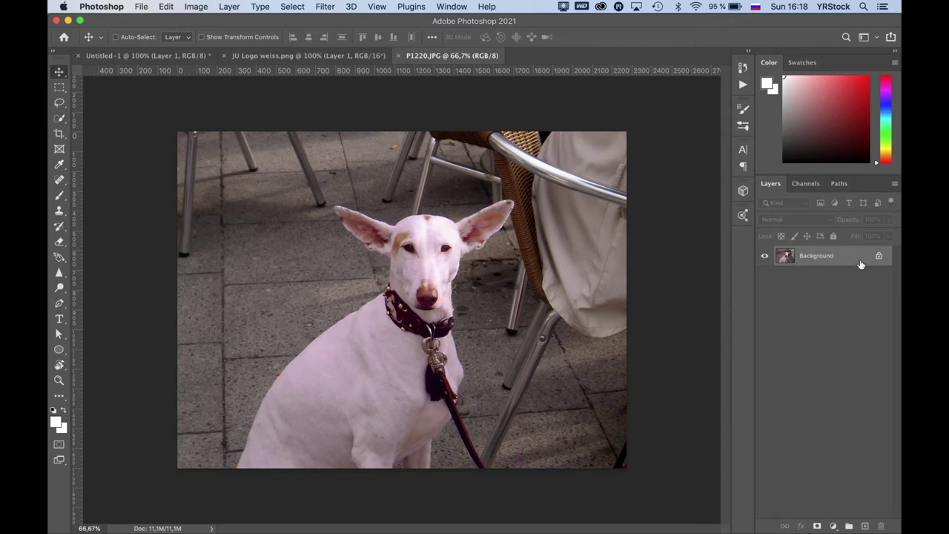
mouse_move(853, 258)
mouse_down()
mouse_move(114, 96)
mouse_move(123, 56)
mouse_up()
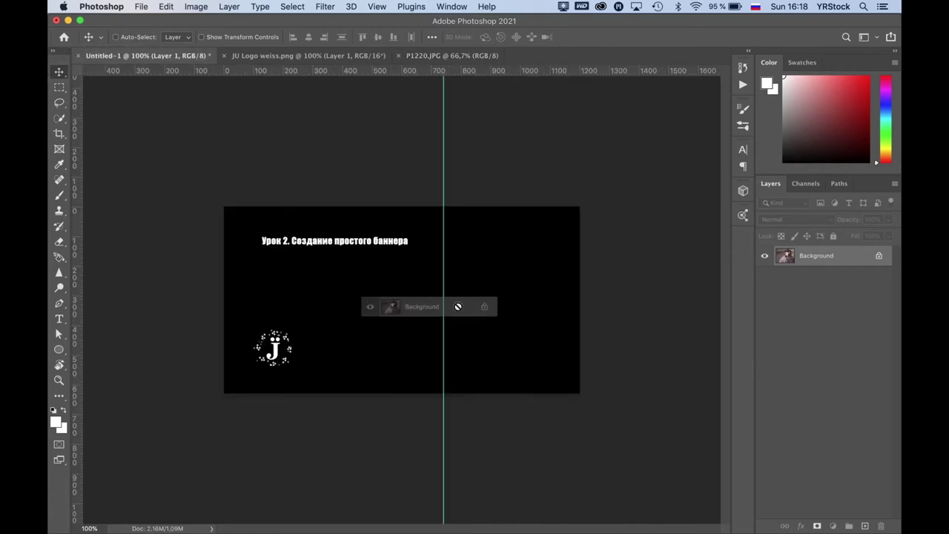
drag(123, 55, 458, 306)
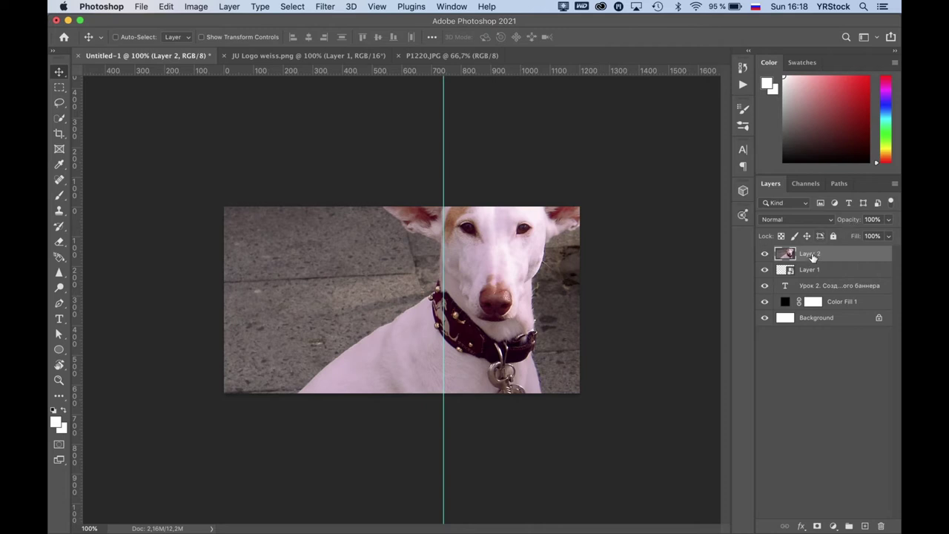
right_click(863, 257)
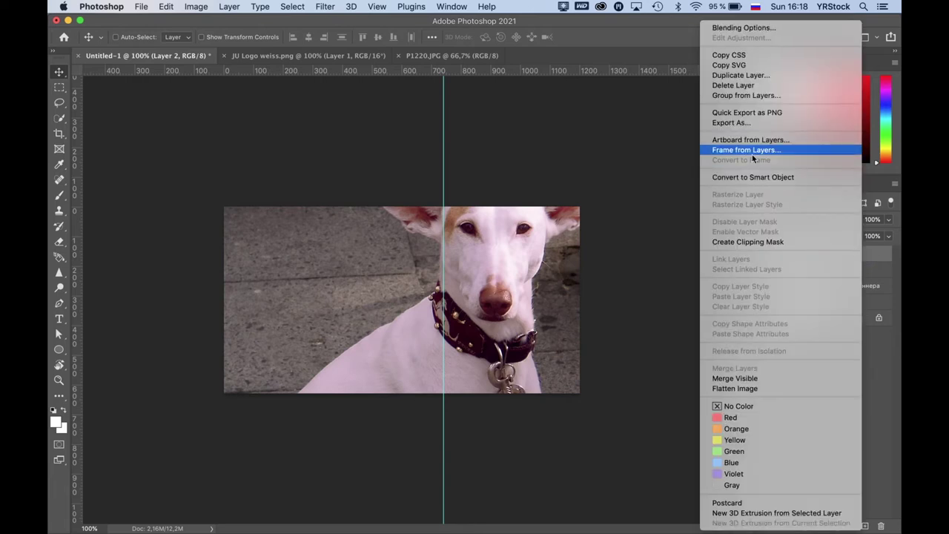
click(765, 176)
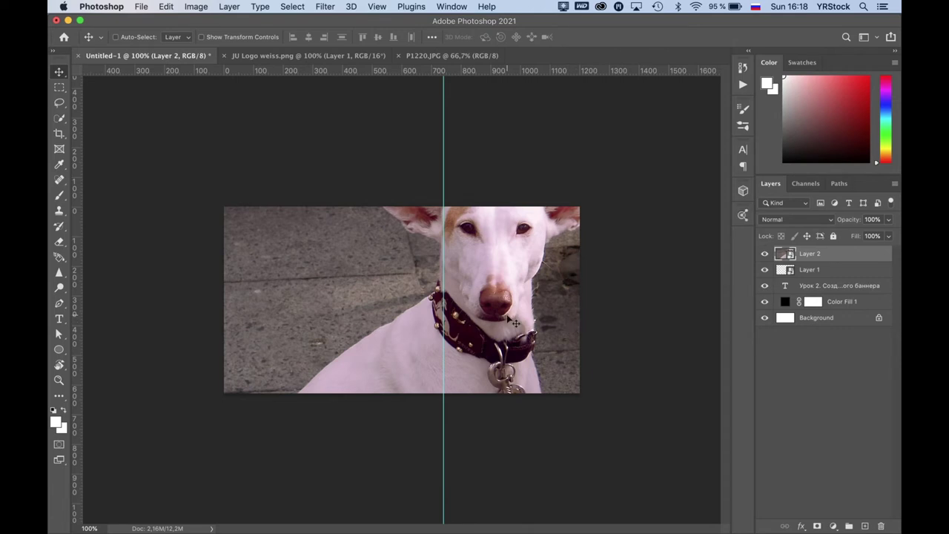
Step: Scale the dog photo down, shift it slightly right, and move Layer 2 below Color Fill 1
key(ctrl+t)
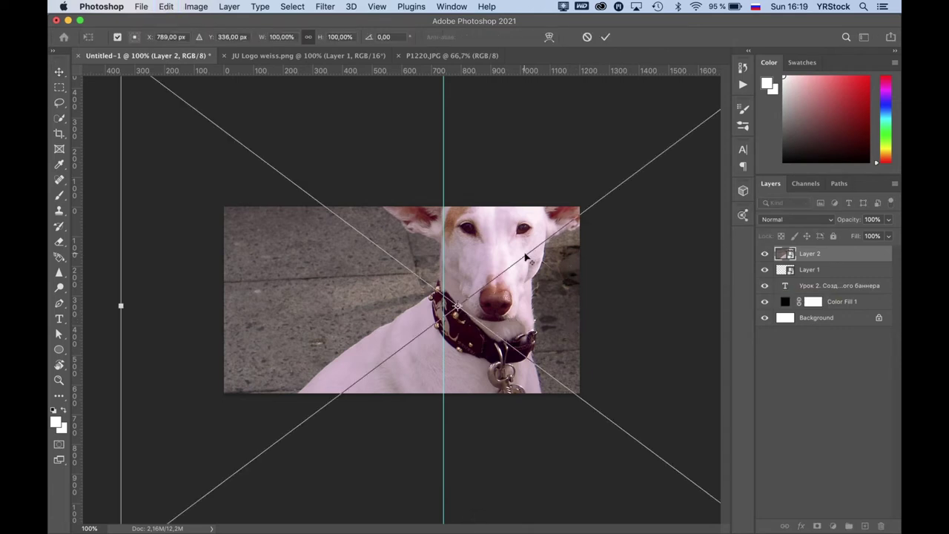
key(ctrl+0)
drag(554, 203, 484, 259)
key(Return)
key(ctrl+0)
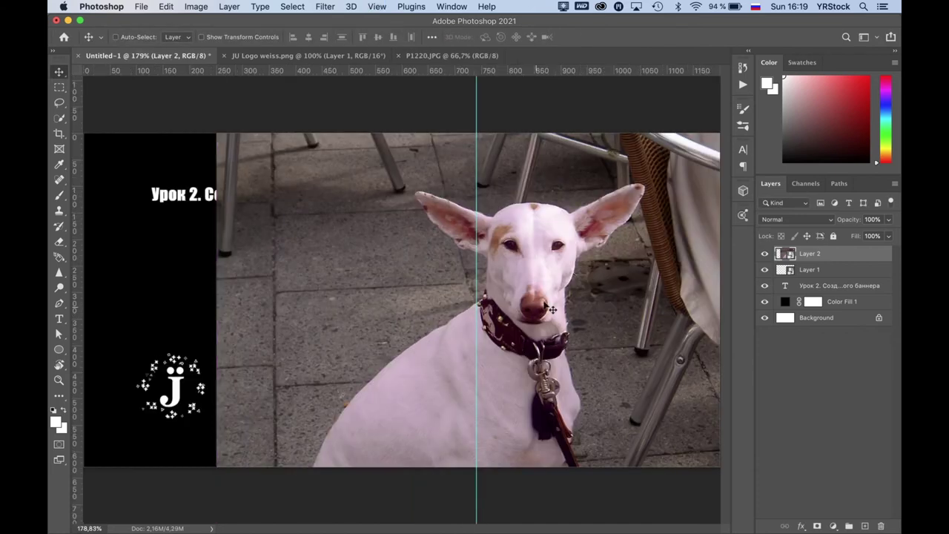
drag(626, 275, 657, 275)
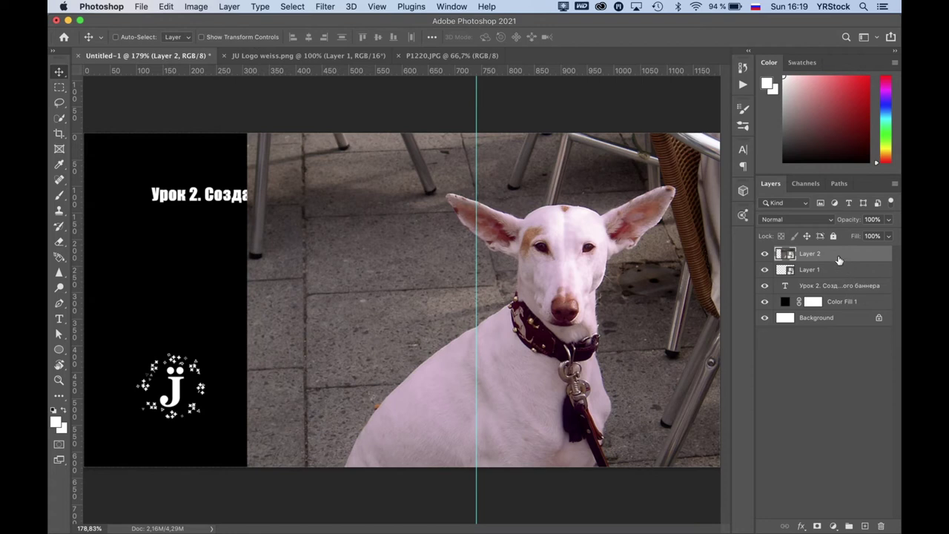
drag(838, 255, 833, 307)
Step: Select Color Fill 1 and delete its layer mask, leaving just the black fill
scroll(441, 158, down, 3)
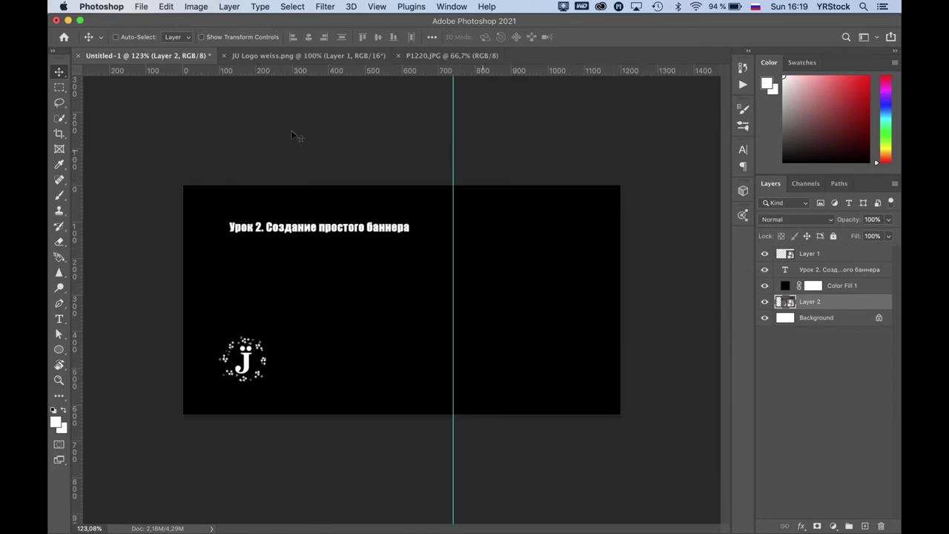
key(alt+bracketright)
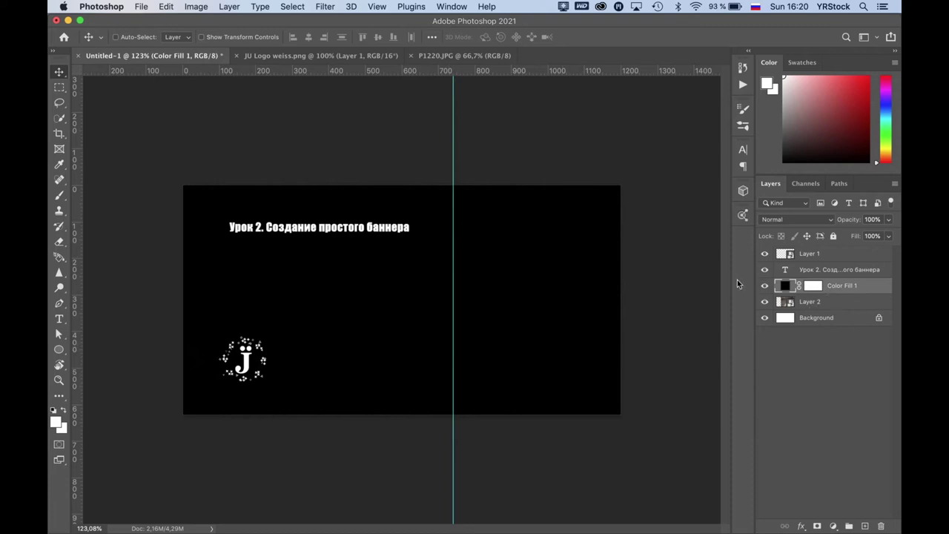
click(814, 287)
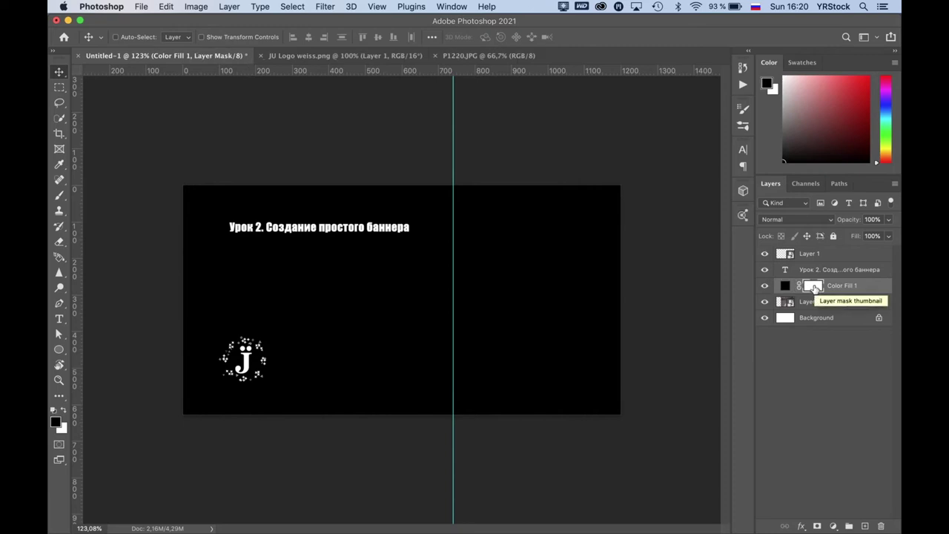
right_click(814, 287)
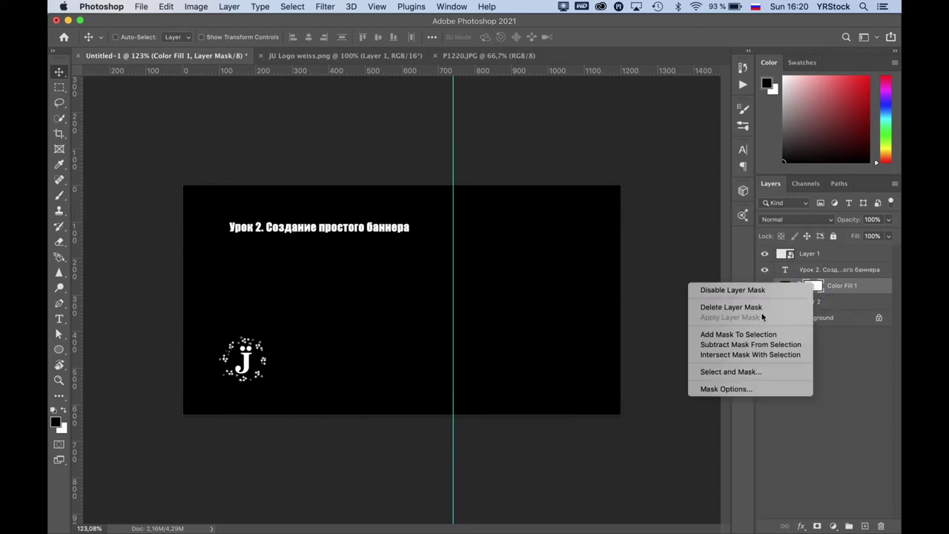
click(752, 310)
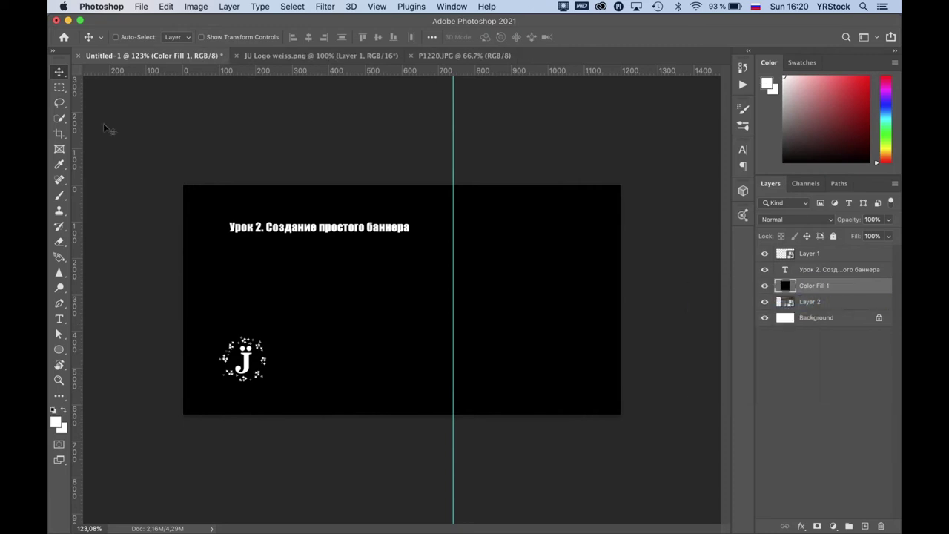
Step: Mask the black Color Fill 1 to the banner's left half, up to the guide
click(59, 87)
drag(183, 185, 452, 419)
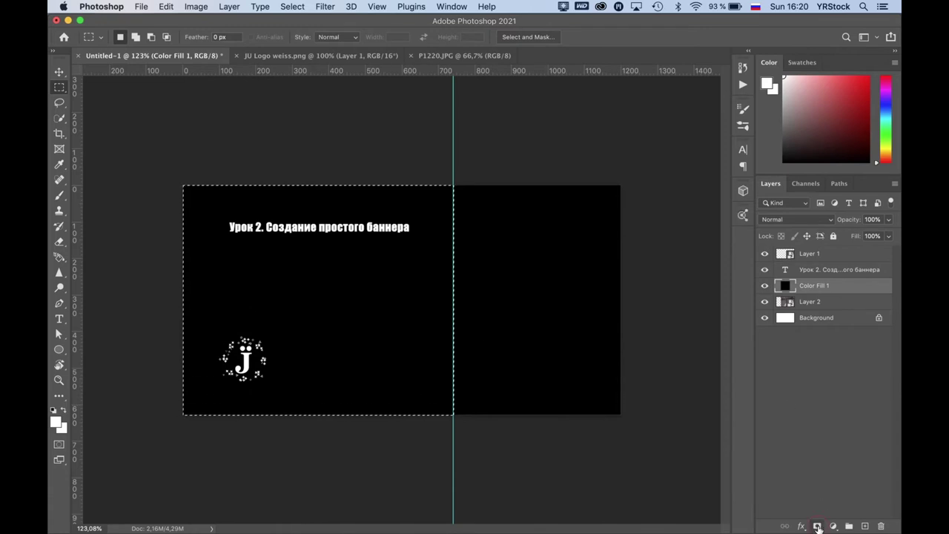
click(818, 525)
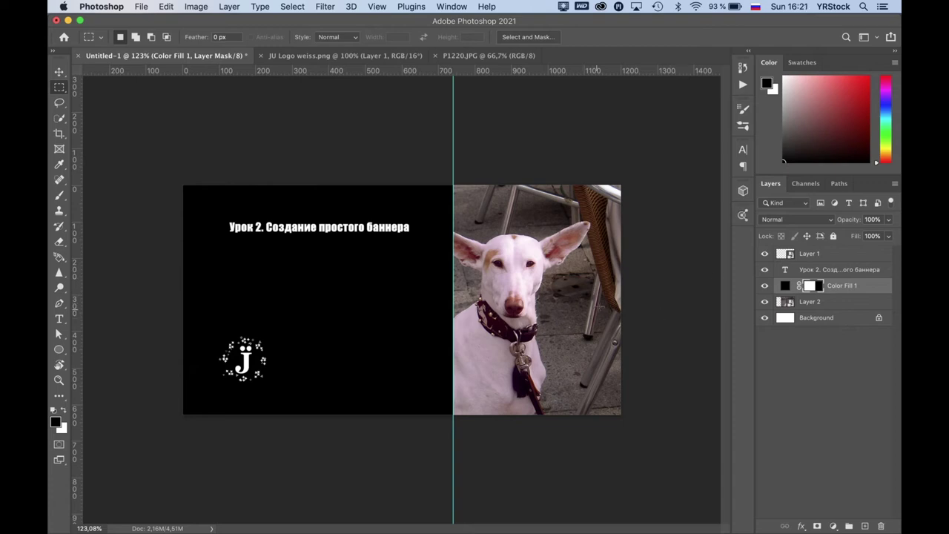
click(811, 302)
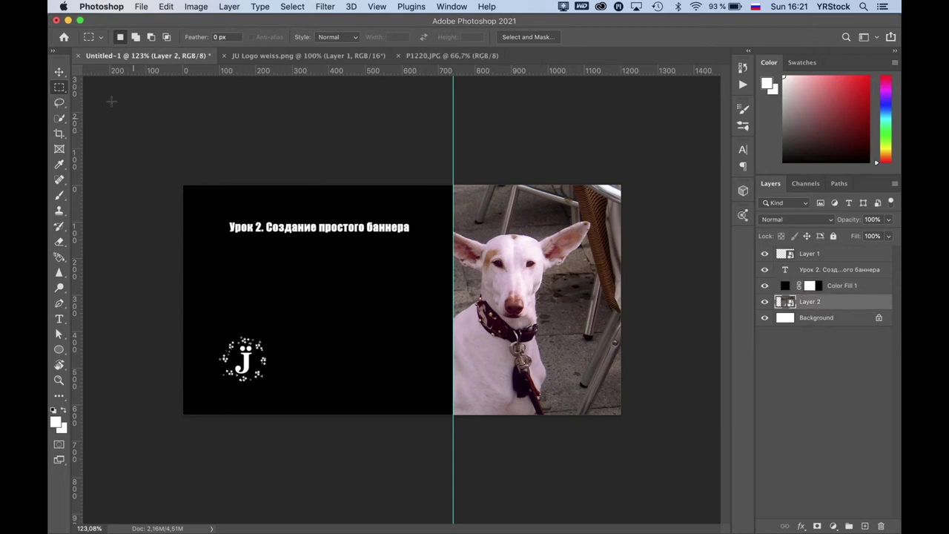
Step: Move the dog photo about 37 px to the right
click(59, 72)
mouse_move(519, 303)
mouse_down()
mouse_move(552, 305)
mouse_move(555, 315)
mouse_up()
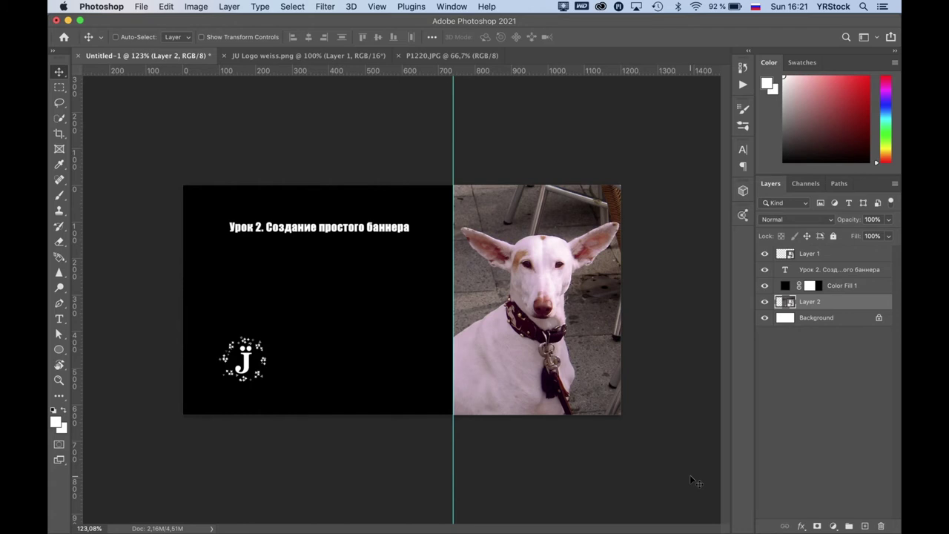
click(787, 288)
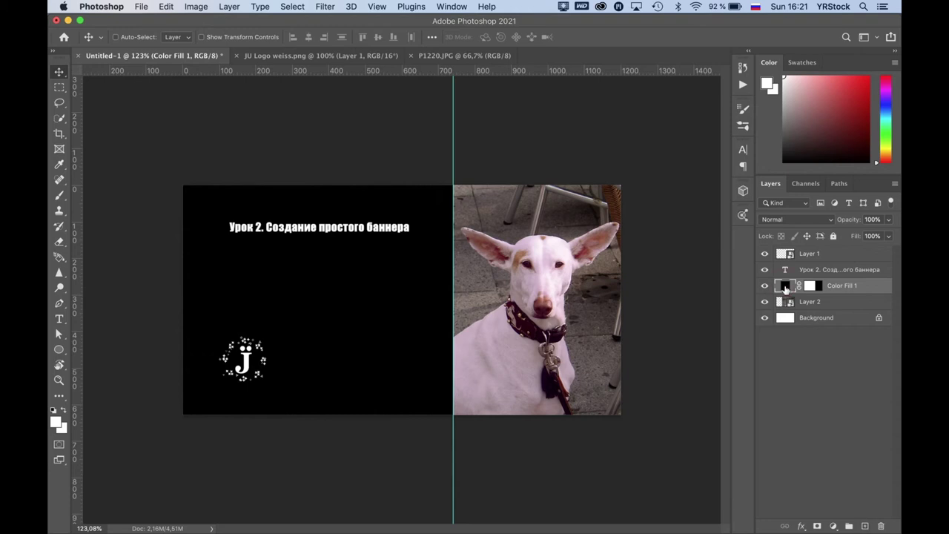
Step: Duplicate Color Fill 1 twice and reorder the copies above Layer 2
drag(785, 287, 864, 526)
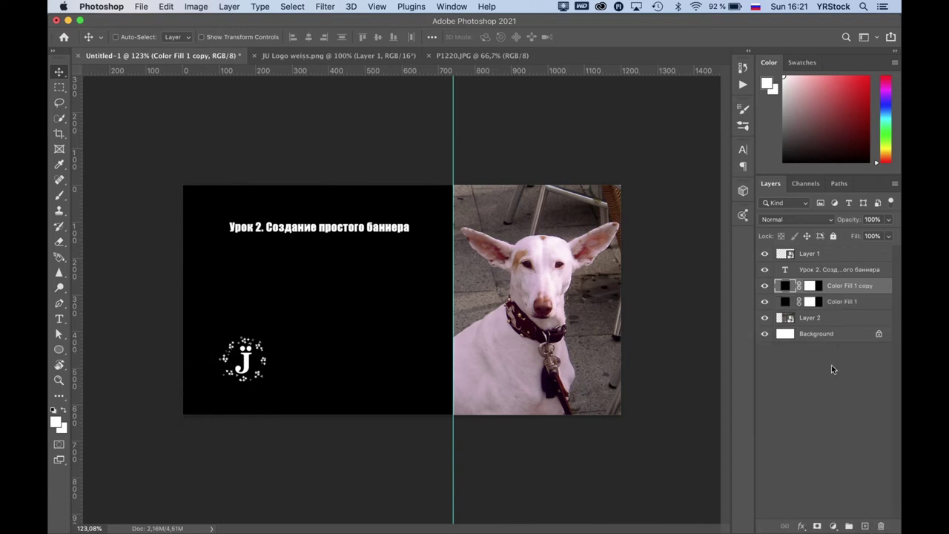
drag(787, 291, 864, 526)
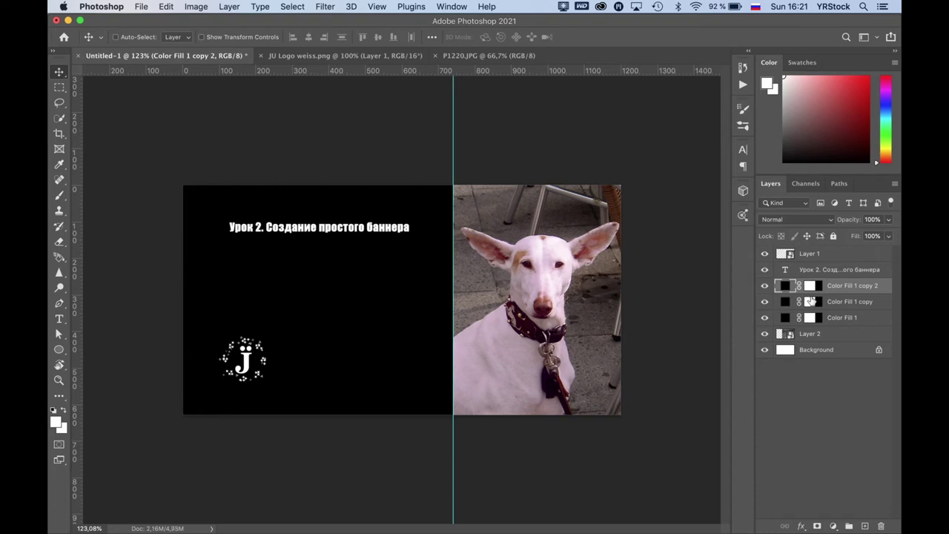
click(782, 319)
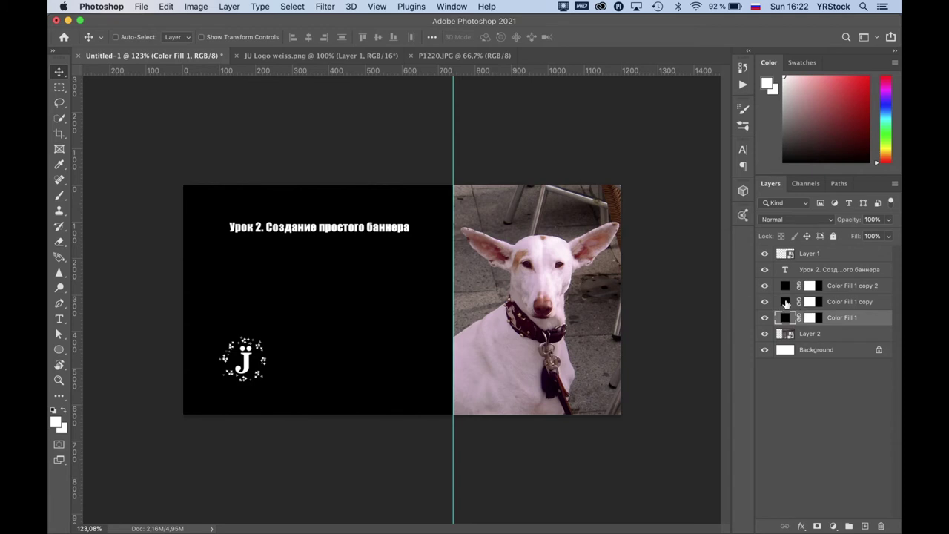
drag(786, 304, 785, 326)
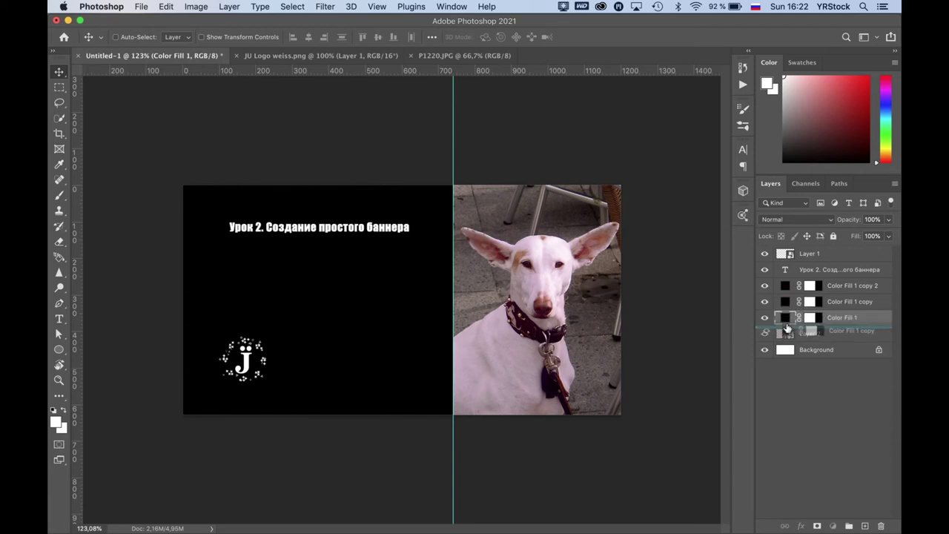
drag(789, 291, 791, 330)
click(788, 304)
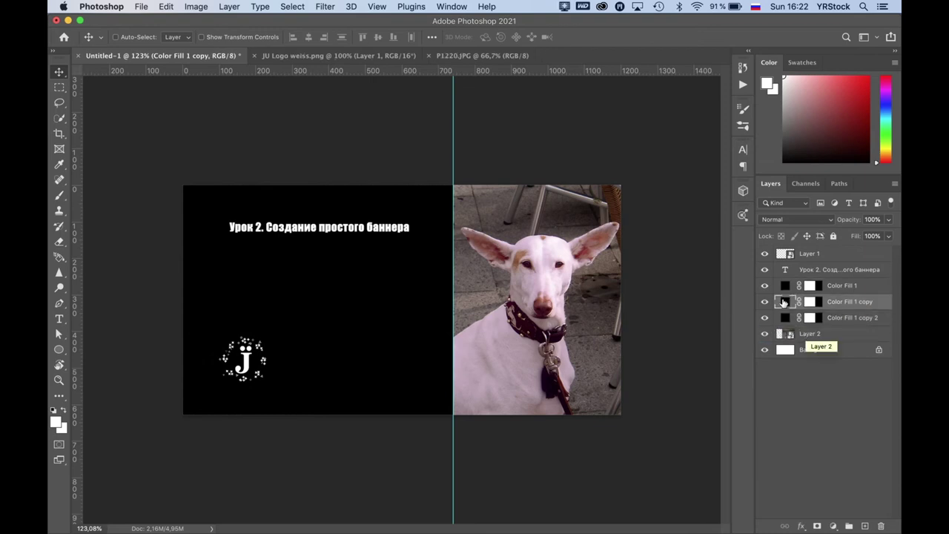
Step: Lower Color Fill 1 copy's opacity and set Color Fill 1 copy 2 to 25%
click(890, 221)
drag(888, 236, 861, 238)
click(59, 72)
click(853, 317)
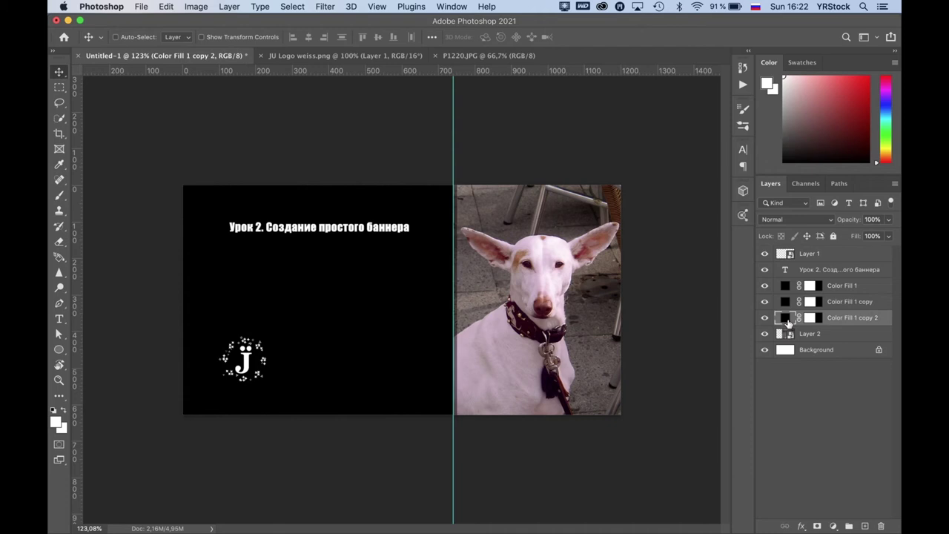
click(890, 220)
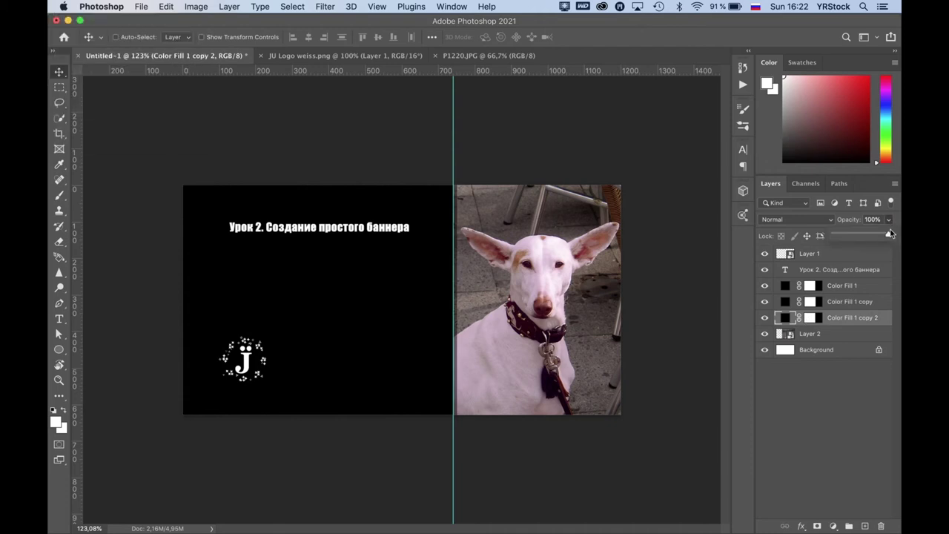
drag(889, 235, 849, 236)
Step: Nudge the dog photo left against the guide, zooming in to check alignment
click(61, 74)
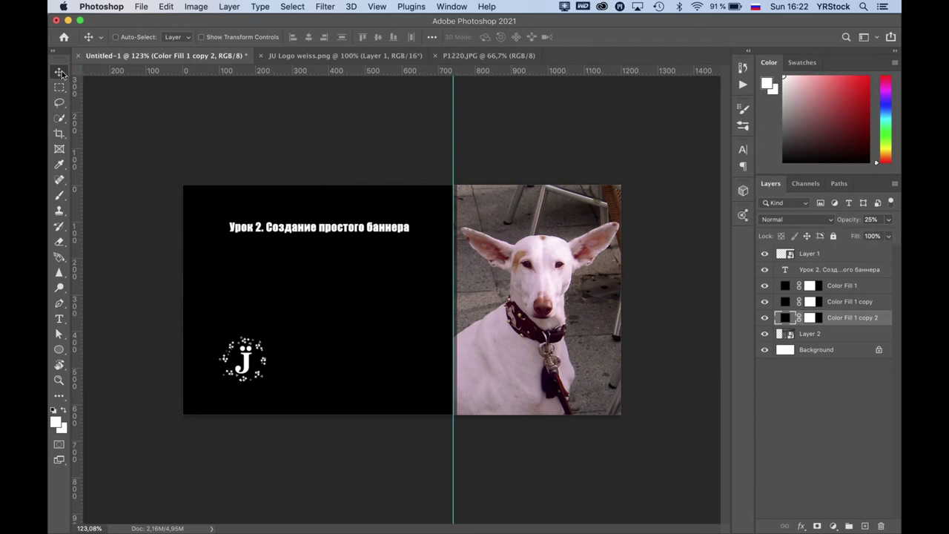
key(Left)
key(Left)
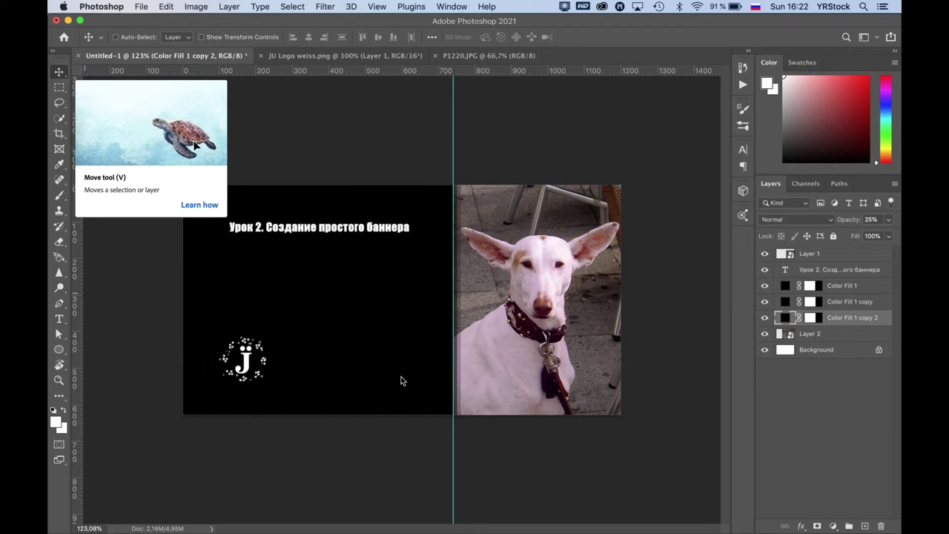
scroll(468, 341, up, 5)
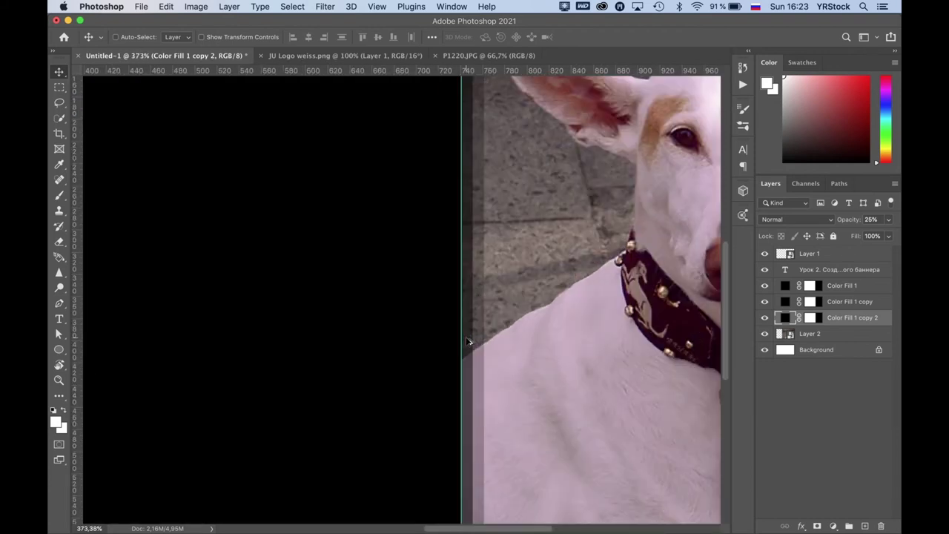
scroll(468, 341, down, 3)
scroll(468, 341, down, 2)
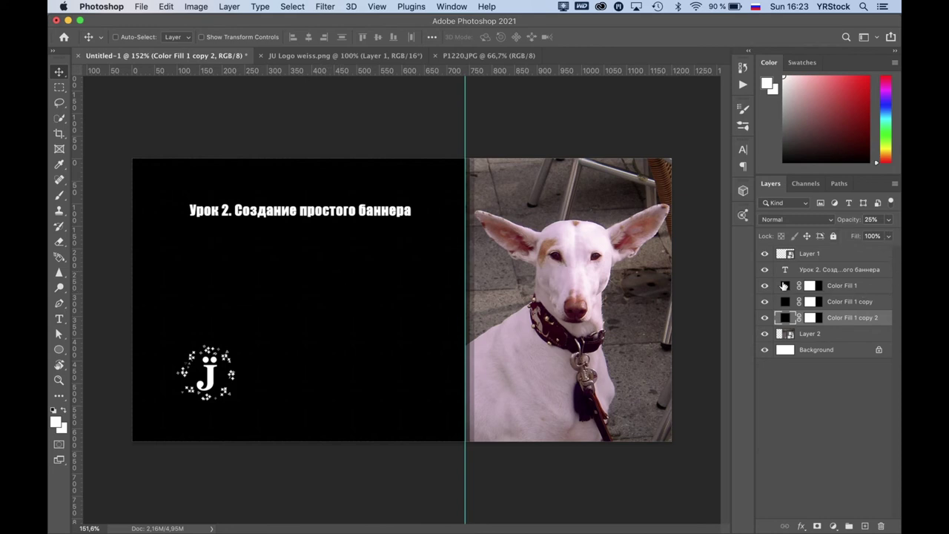
Step: Recolour the Color Fill 1 background to dark navy blue #23294c
click(786, 288)
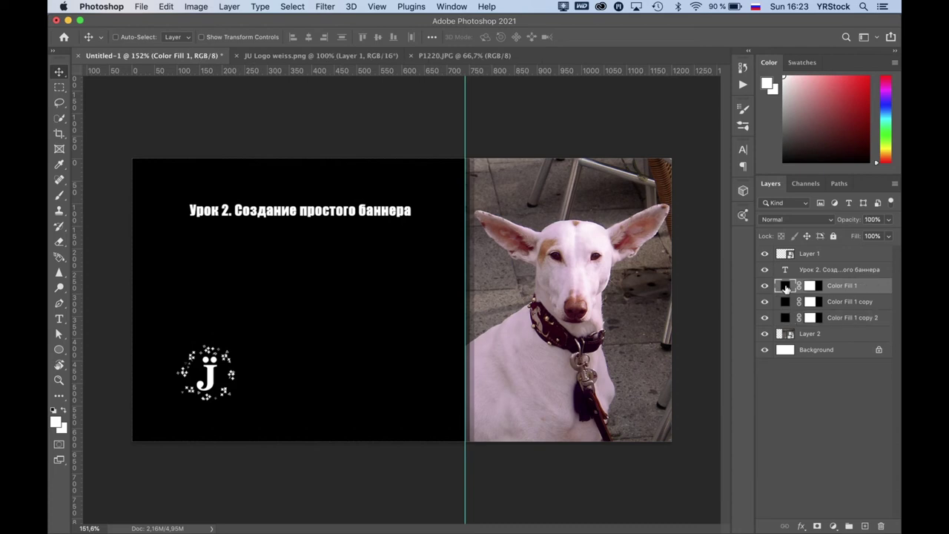
double_click(786, 288)
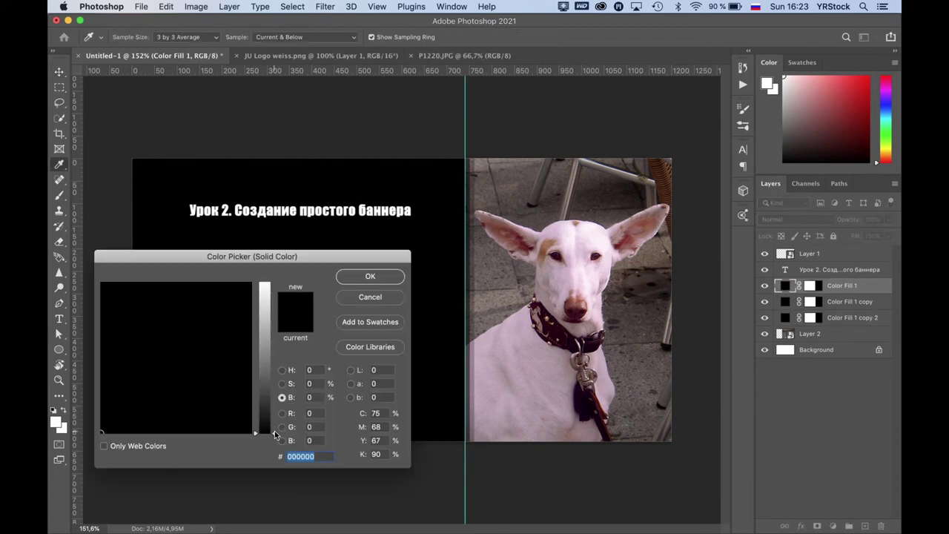
drag(263, 389, 264, 361)
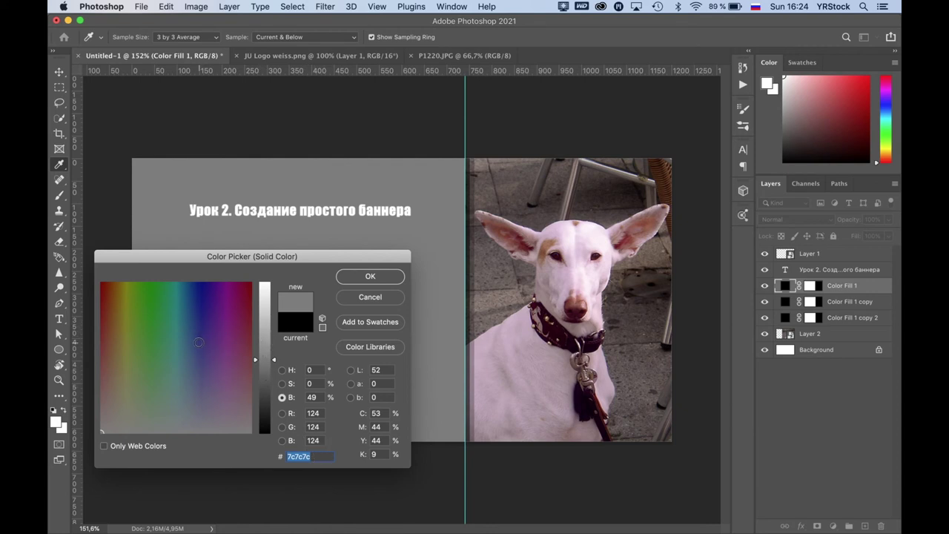
click(198, 342)
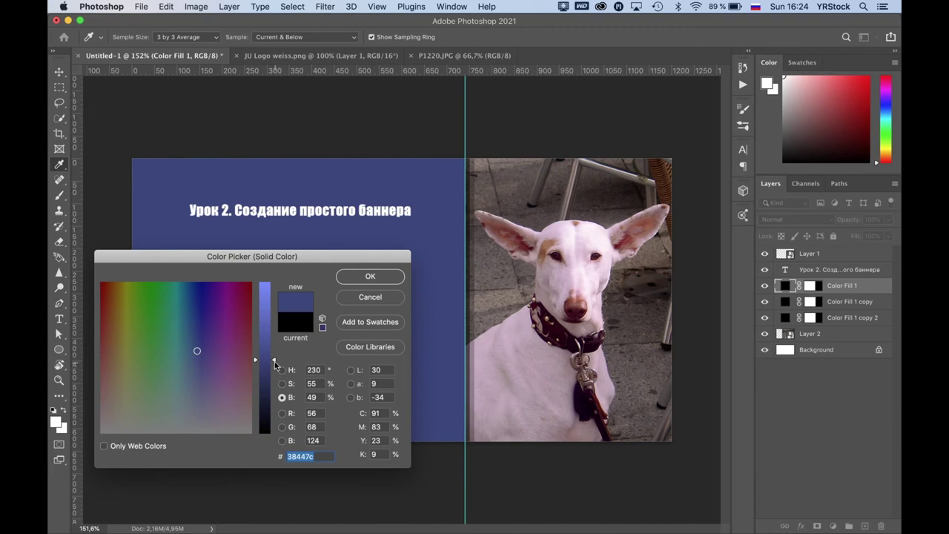
drag(274, 360, 274, 388)
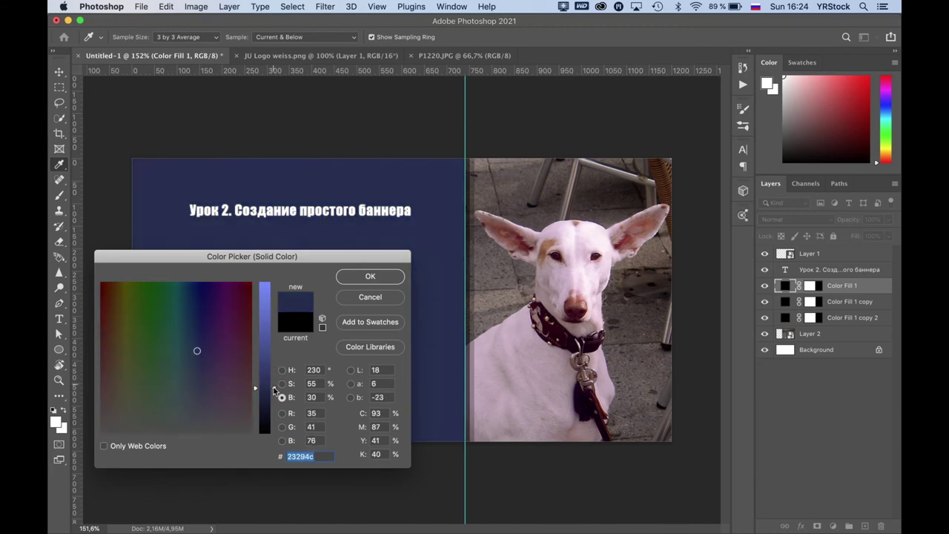
click(370, 277)
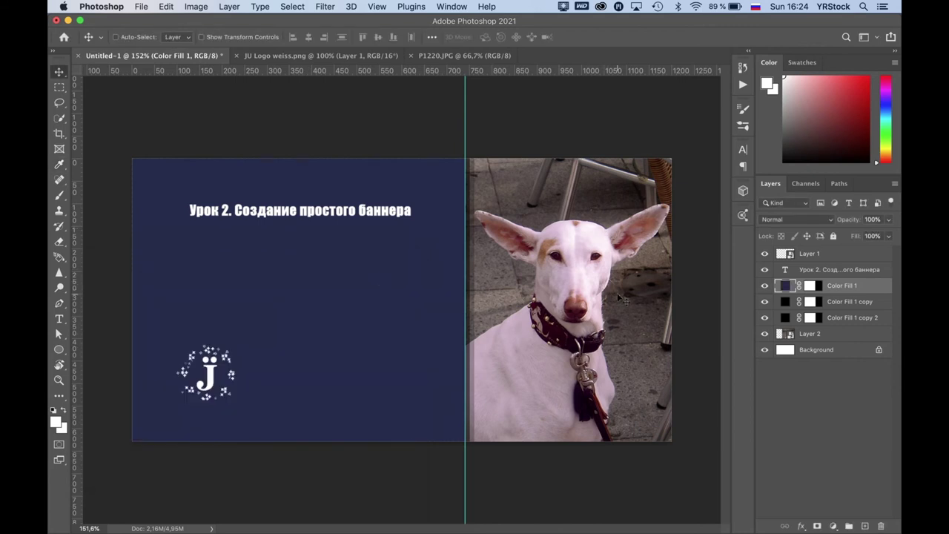
Step: Add a Gradient Map adjustment layer above the dog photo Layer 2
click(826, 337)
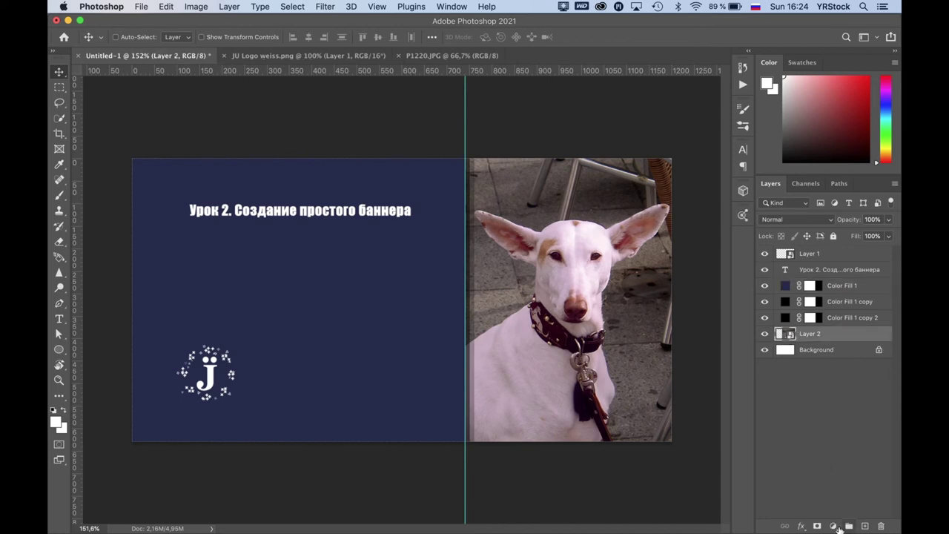
click(834, 525)
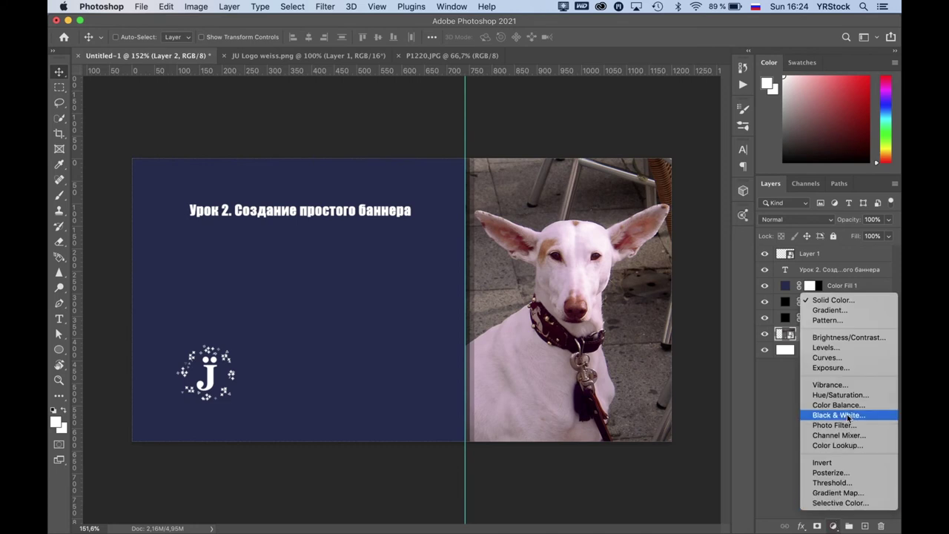
click(861, 495)
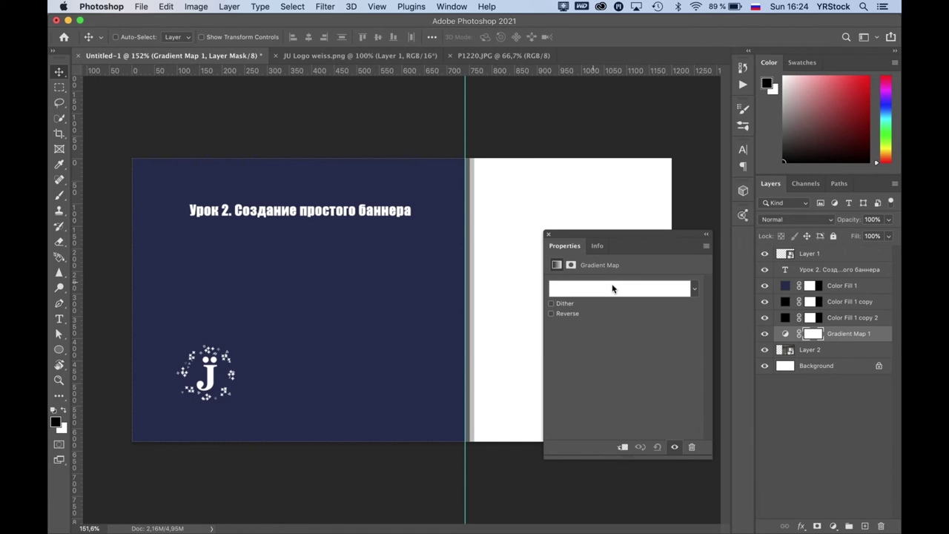
click(612, 286)
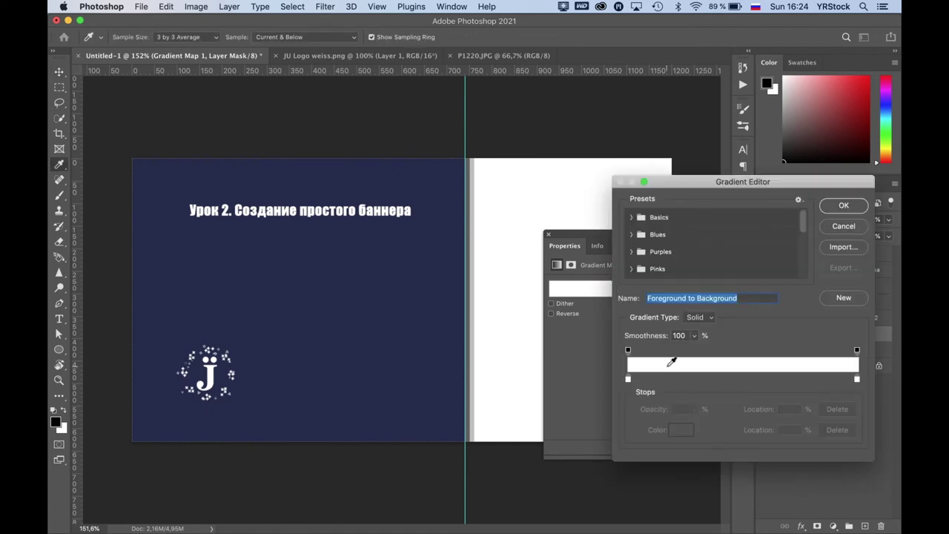
Step: Set the gradient's left colour stop to dark blue
click(628, 380)
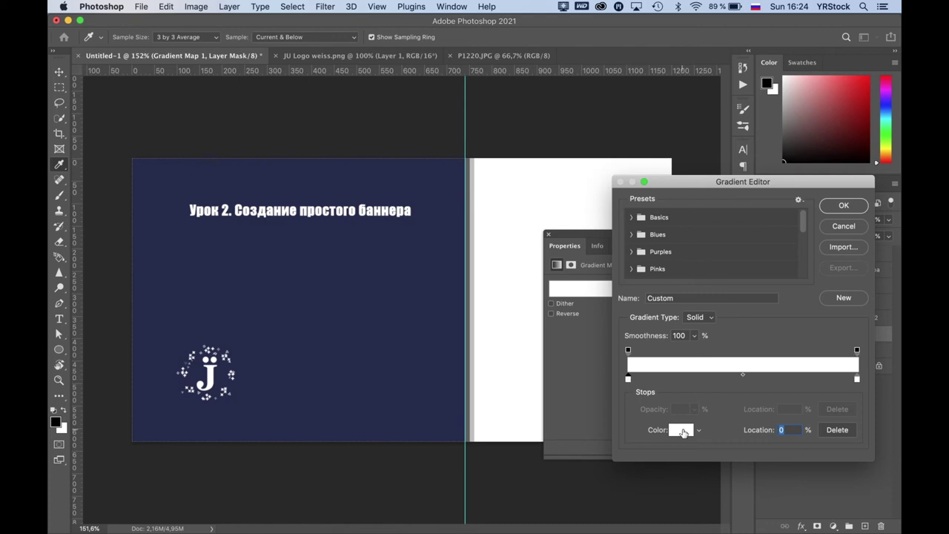
click(681, 430)
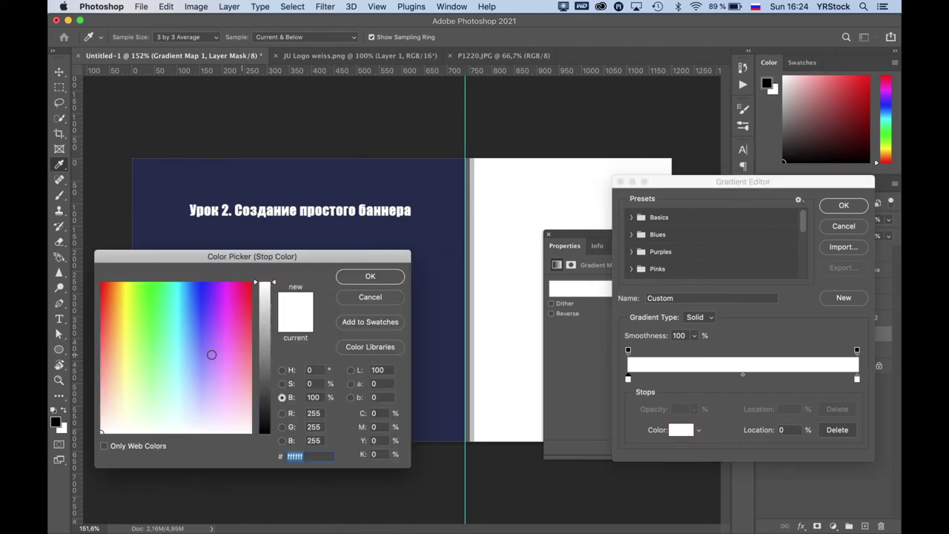
click(196, 351)
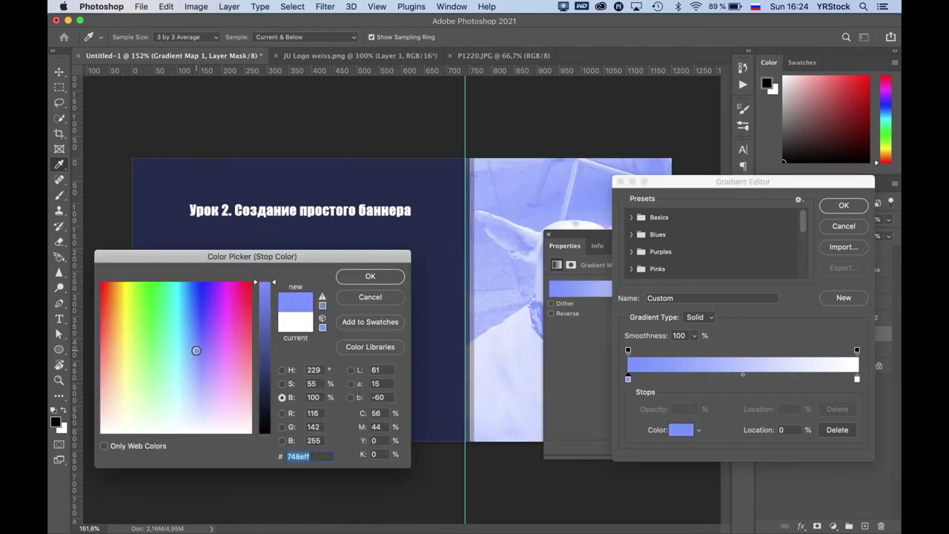
drag(276, 285, 278, 369)
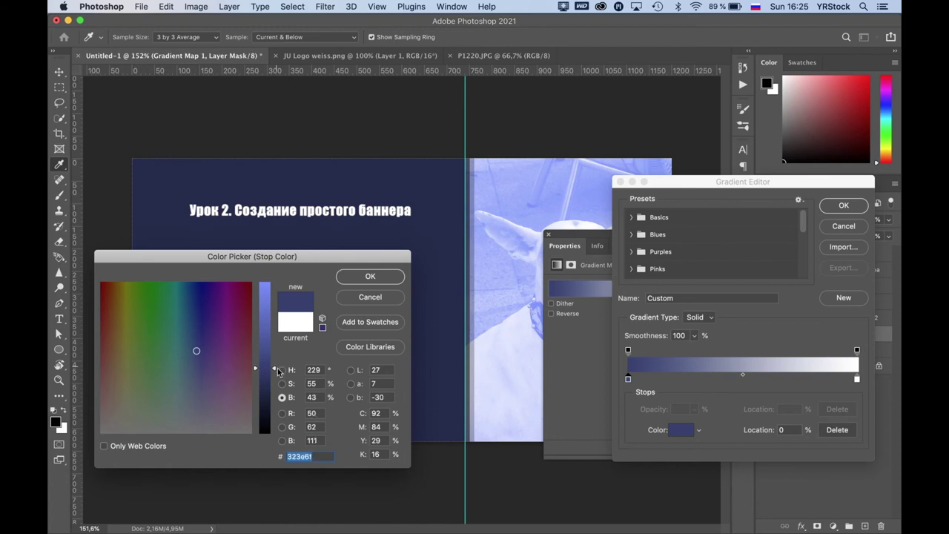
click(384, 276)
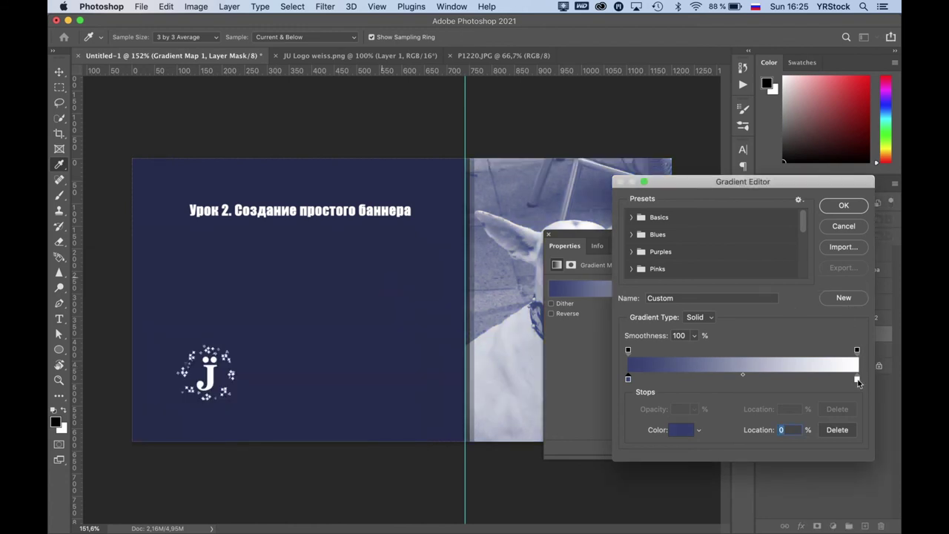
Step: Set the gradient's right stop to pink #ff97fe and apply the gradient map
click(858, 380)
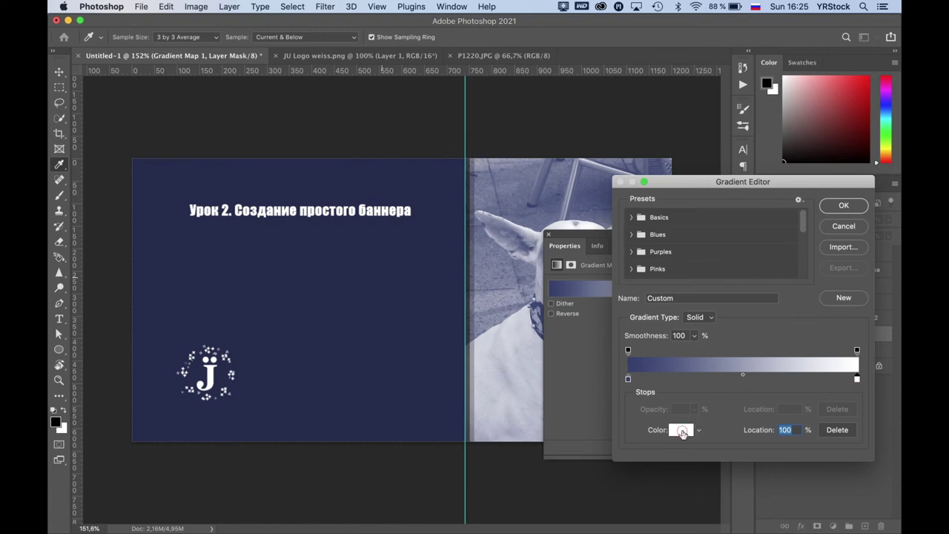
click(681, 431)
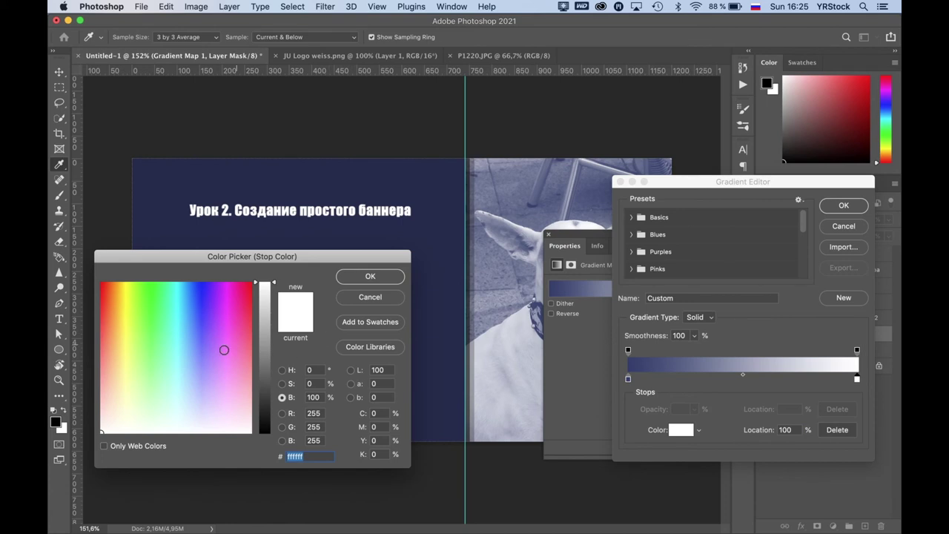
click(226, 363)
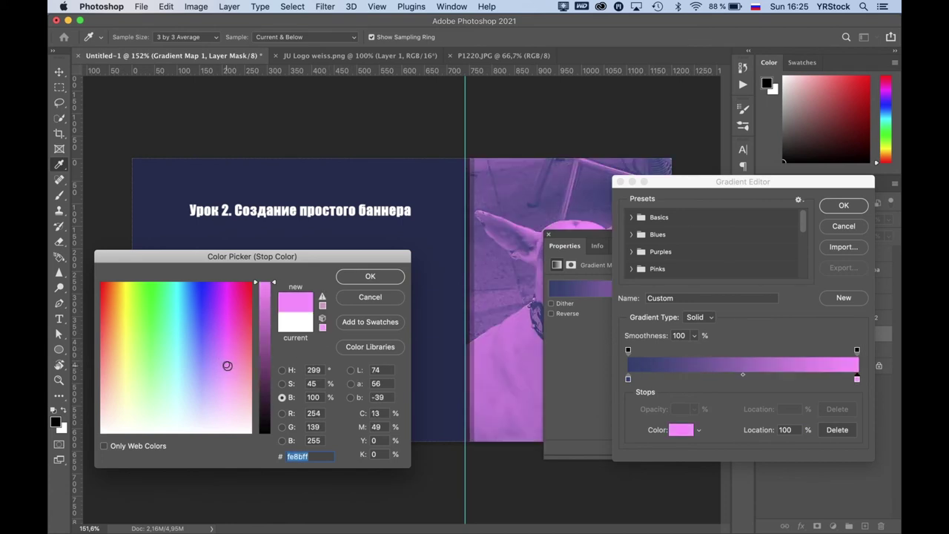
click(227, 369)
click(227, 371)
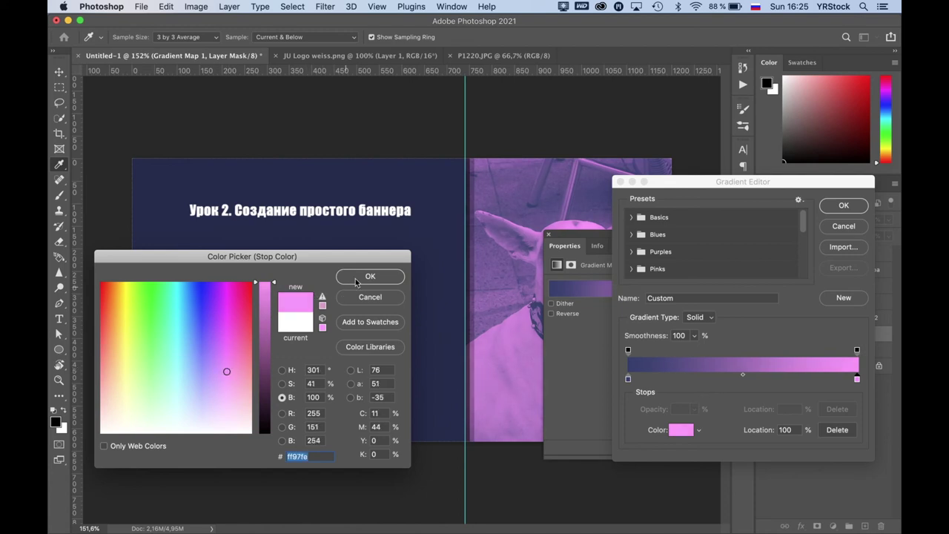
click(361, 275)
click(847, 206)
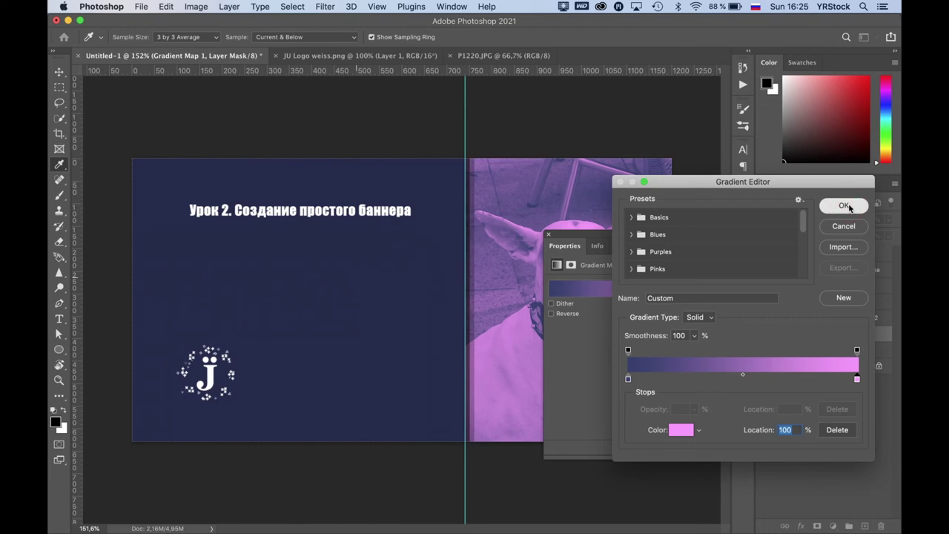
Step: Begin a Save As in JPEG format named 'Banner Facebook' in the Übung02 folder
click(549, 235)
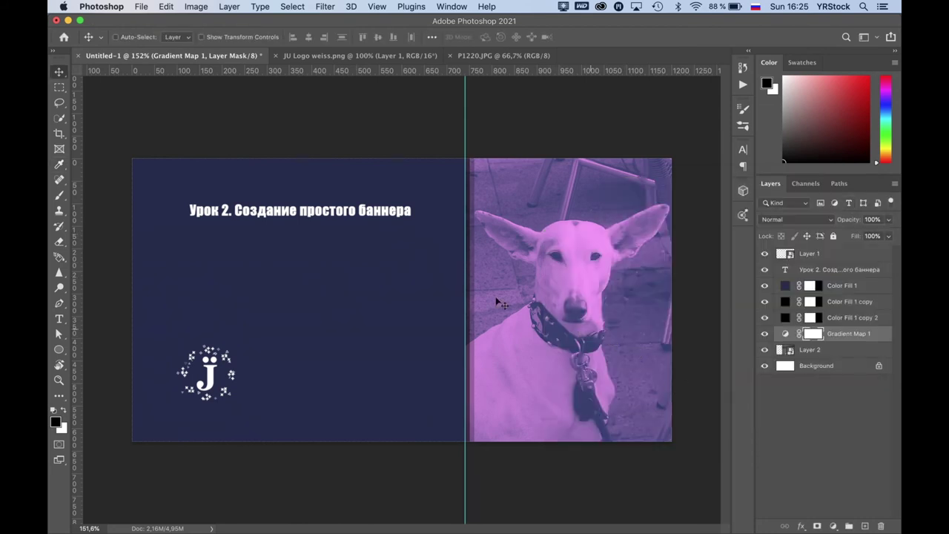
click(141, 7)
click(160, 140)
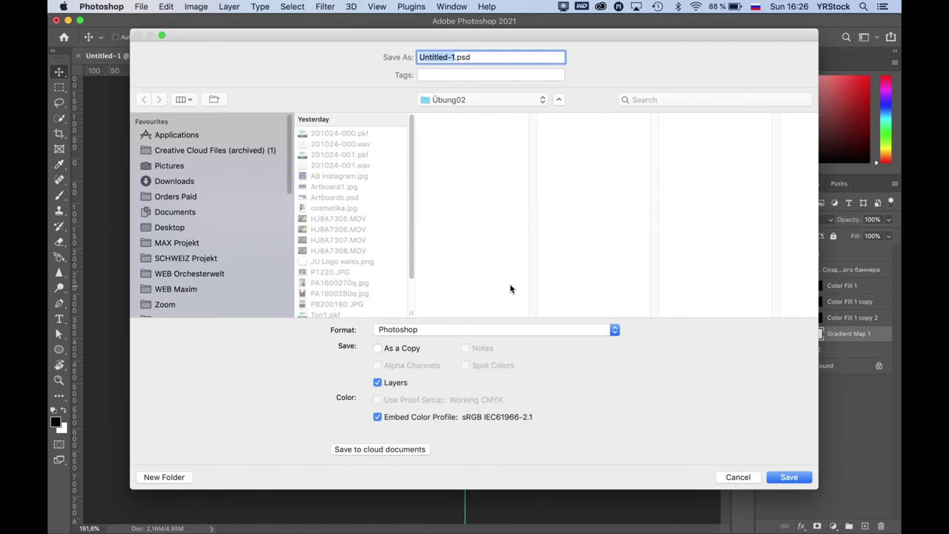
click(482, 329)
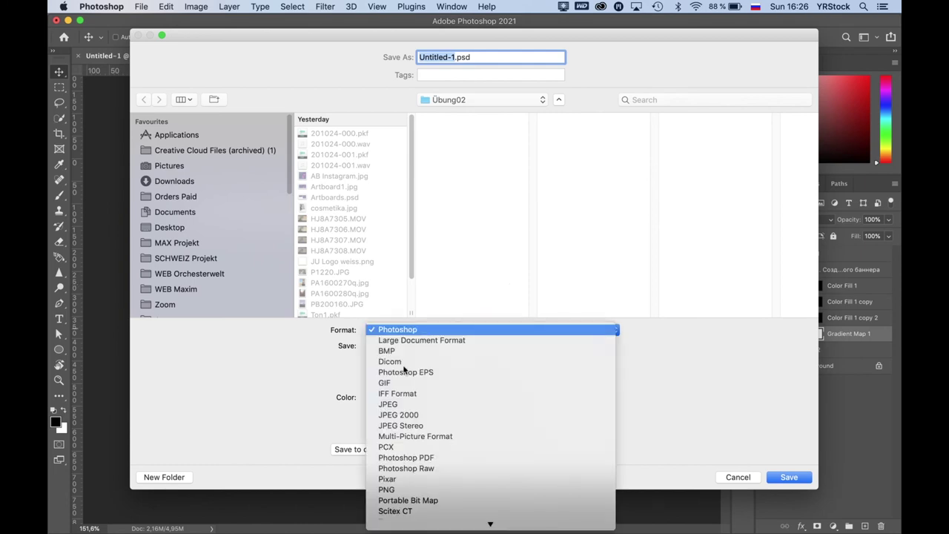
click(400, 405)
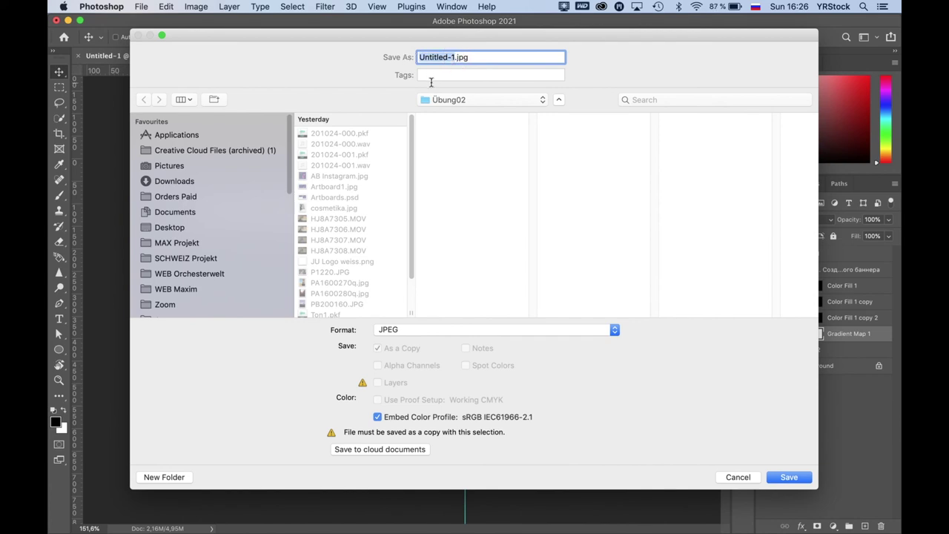
key(BackSpace)
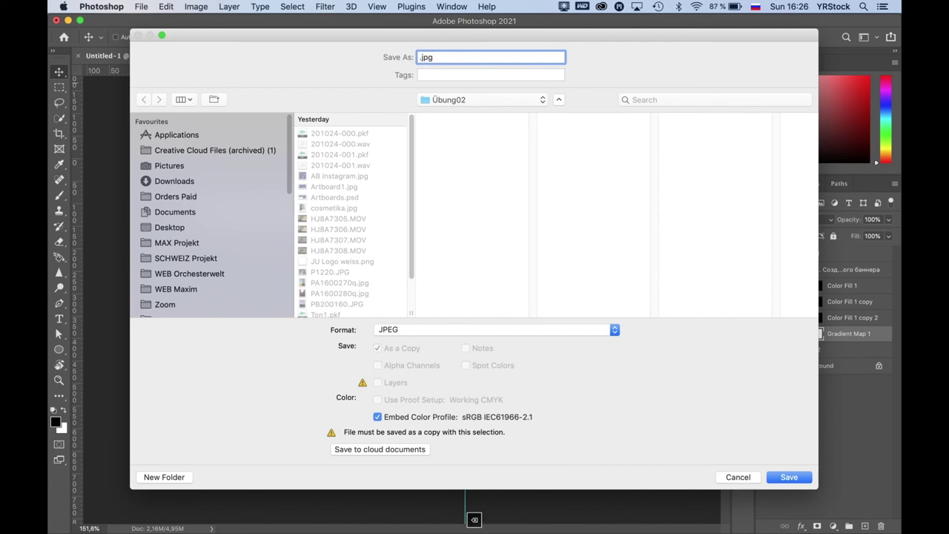
text(Banner Faceb)
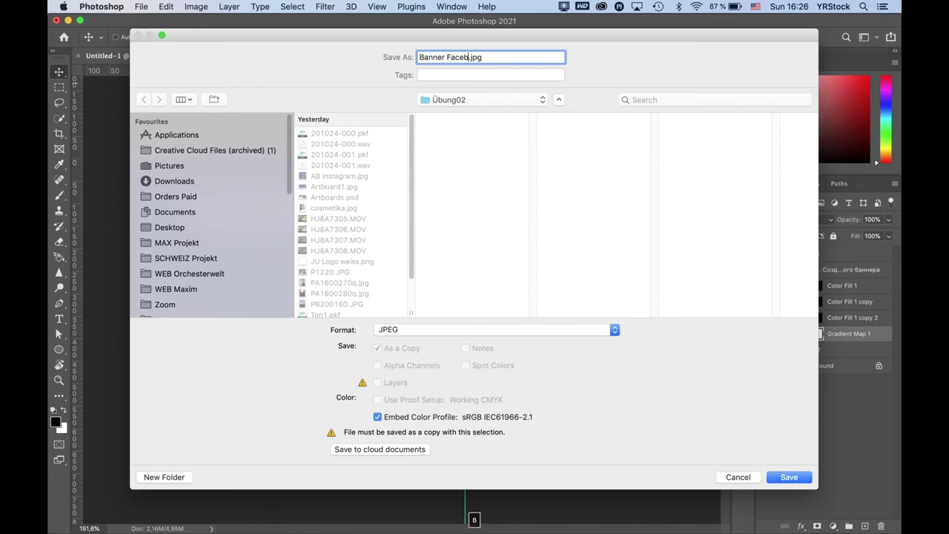
text(ook)
Step: Save the JPEG at Quality 11 (Maximum)
click(798, 479)
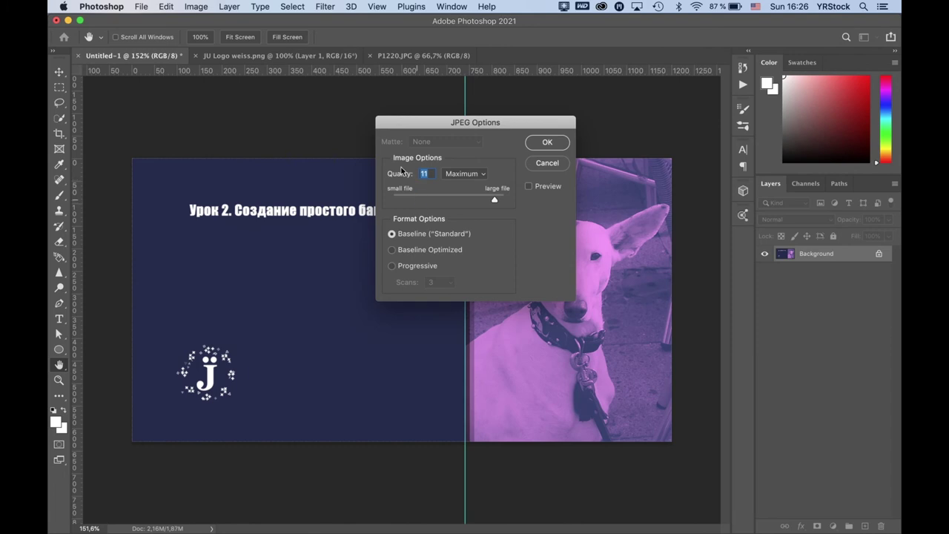
click(552, 143)
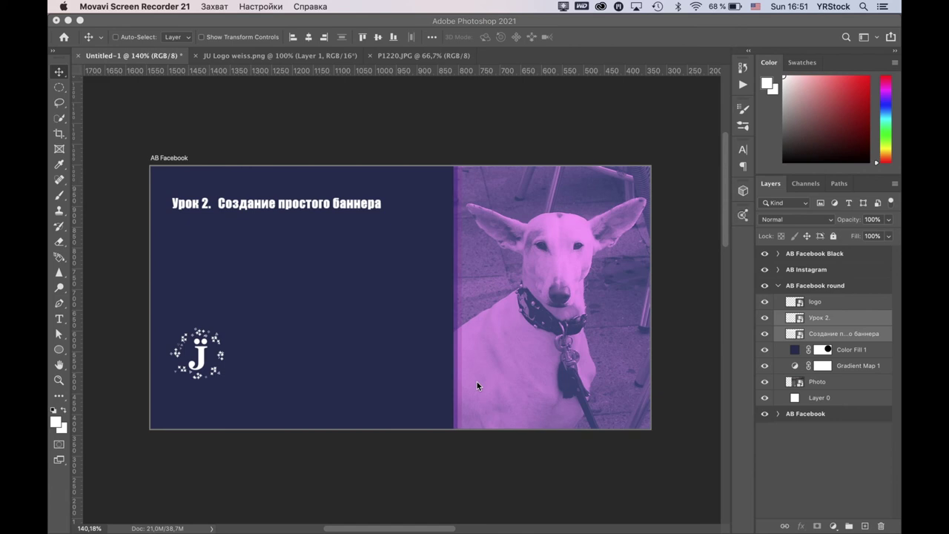
Step: Zoom out and pan until all four banner artboards are visible side by side
scroll(477, 382, down, 1)
scroll(477, 382, down, 3)
scroll(477, 382, down, 1)
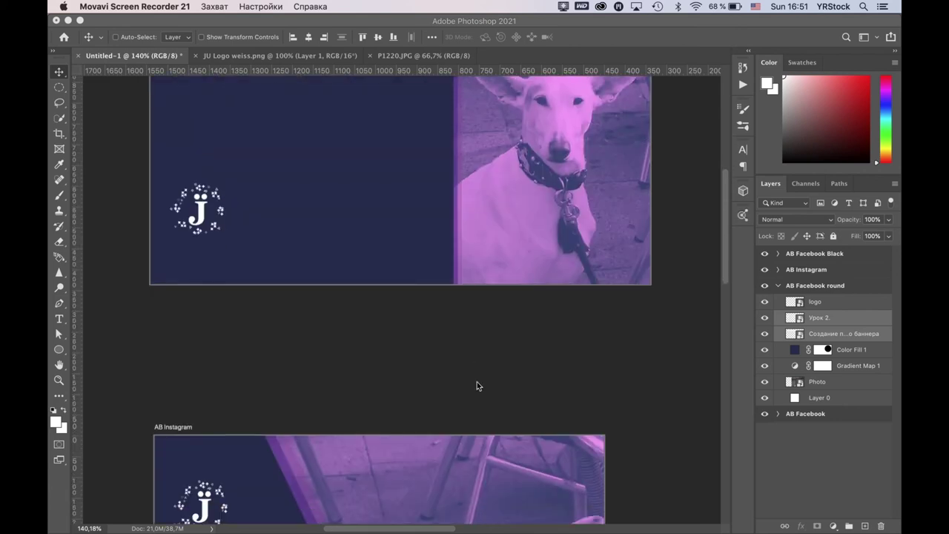
scroll(477, 381, down, 5)
scroll(477, 385, down, 3)
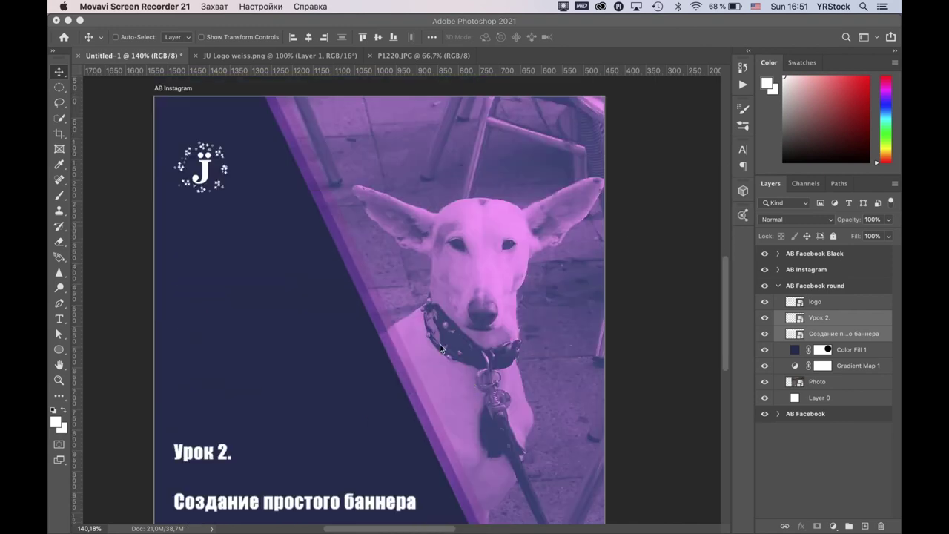
scroll(440, 348, down, 1)
scroll(441, 348, down, 1)
scroll(441, 347, down, 3)
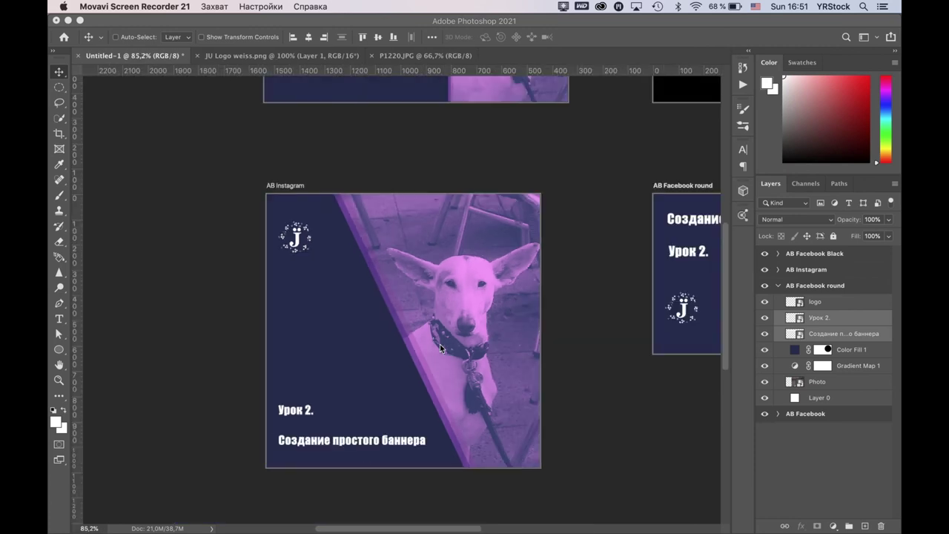
scroll(440, 344, down, 1)
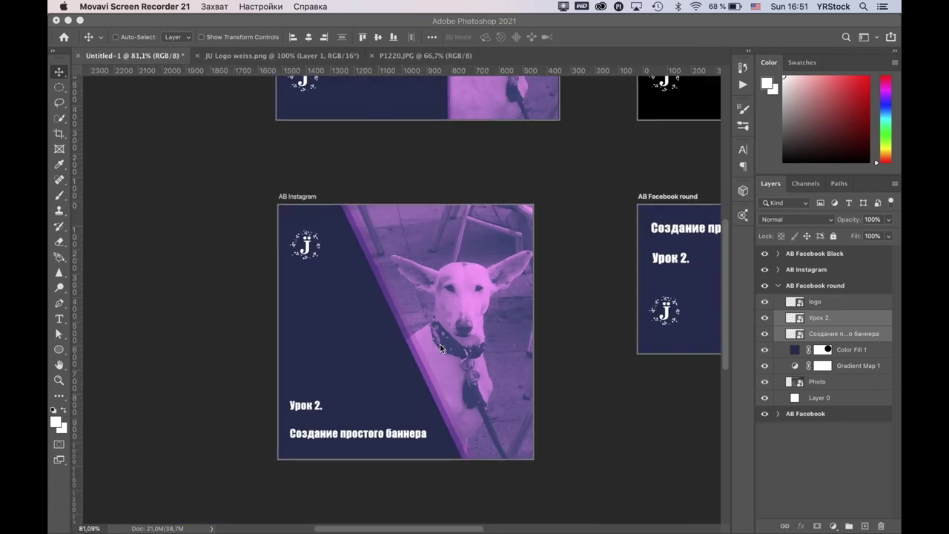
scroll(440, 344, down, 2)
scroll(440, 344, down, 1)
scroll(440, 344, down, 1)
scroll(439, 344, down, 1)
key(space)
drag(527, 282, 415, 329)
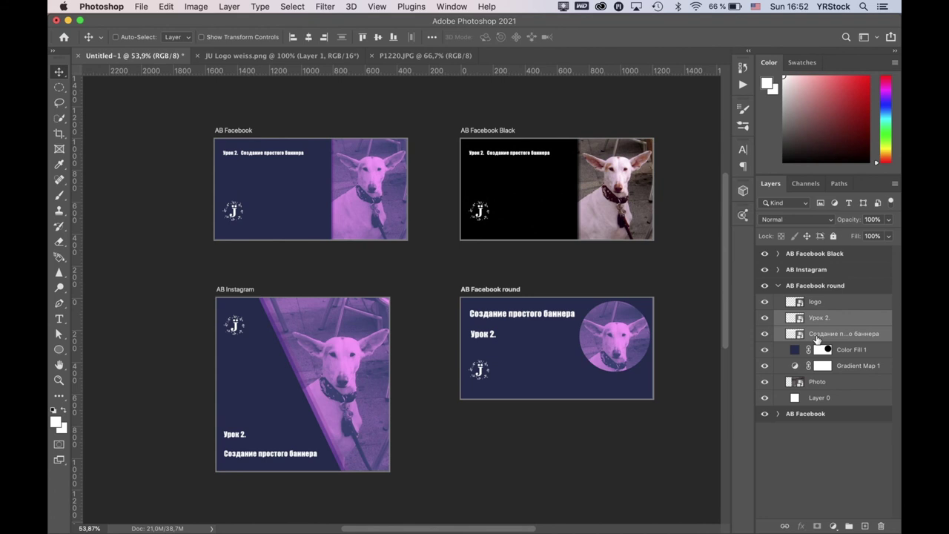
Step: Edit the AB Facebook smart object heading from 'Урок 2.' to 'Урок 3.', then save and close it
click(805, 413)
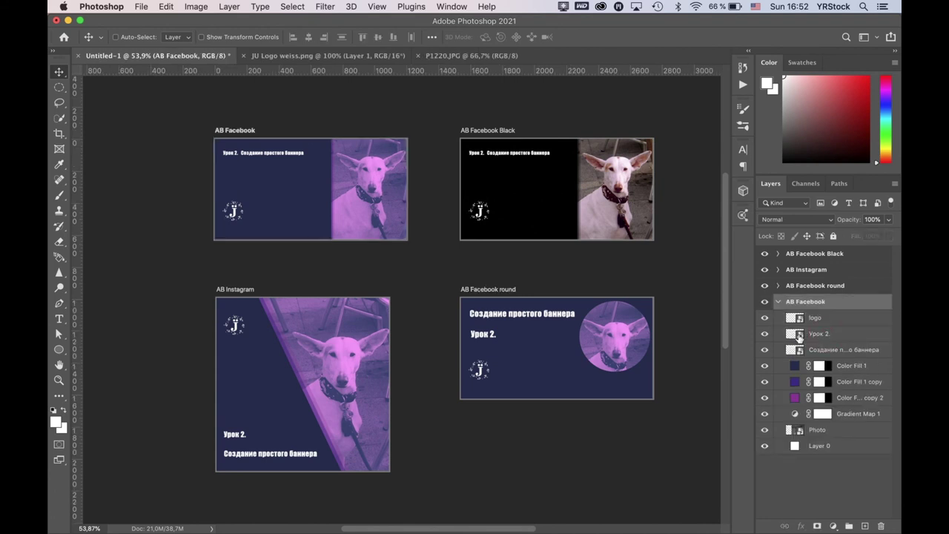
double_click(798, 335)
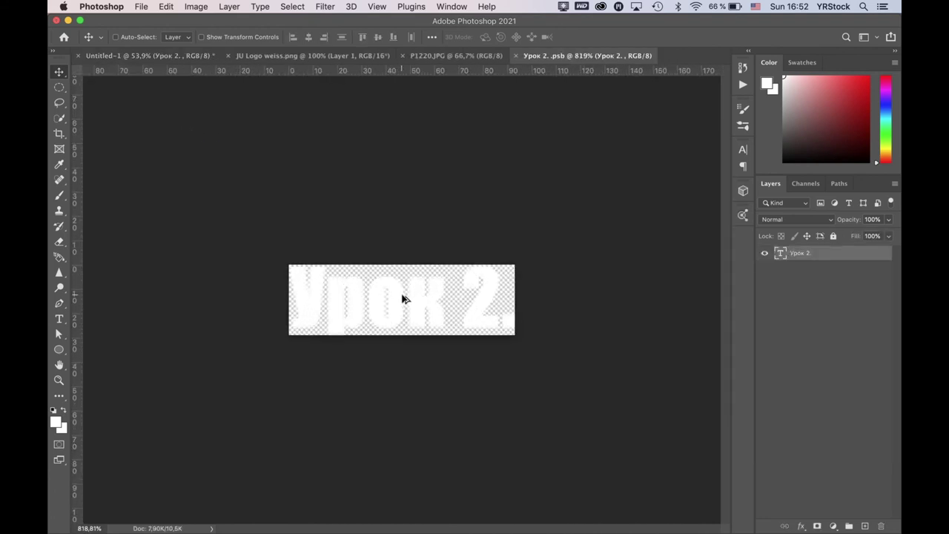
click(59, 319)
click(519, 304)
key(Right)
key(BackSpace)
text(3)
key(super+s)
key(super+w)
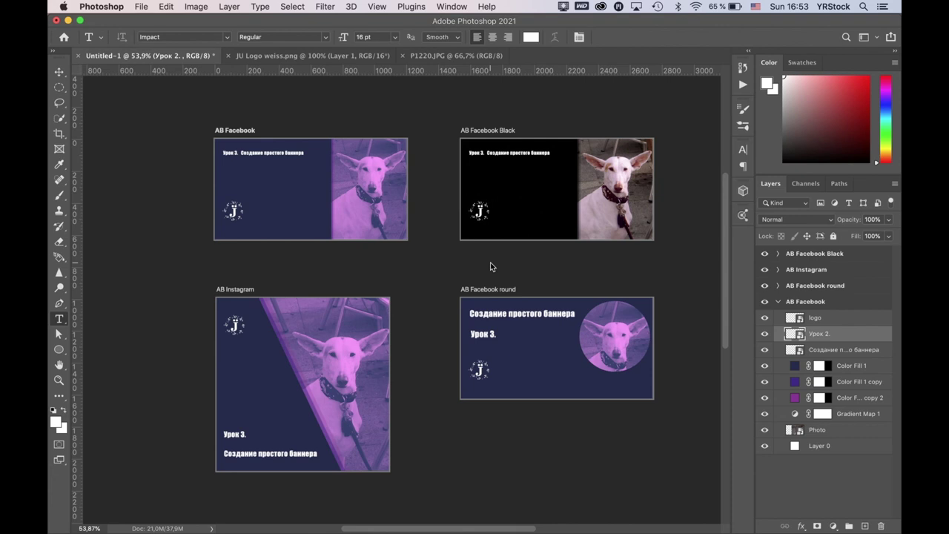
Step: Open the Photo smart object's contents and open the mountain photo PB200160.JPG
click(828, 353)
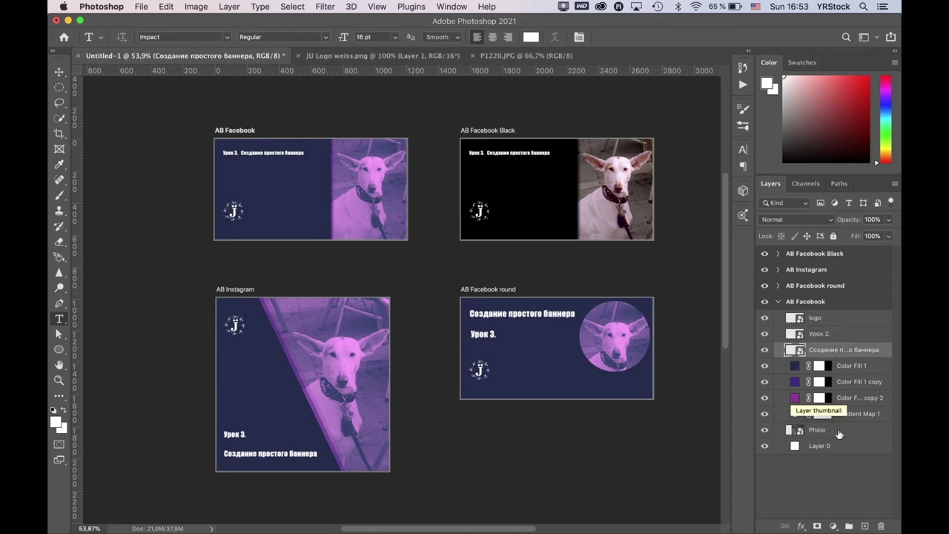
click(805, 433)
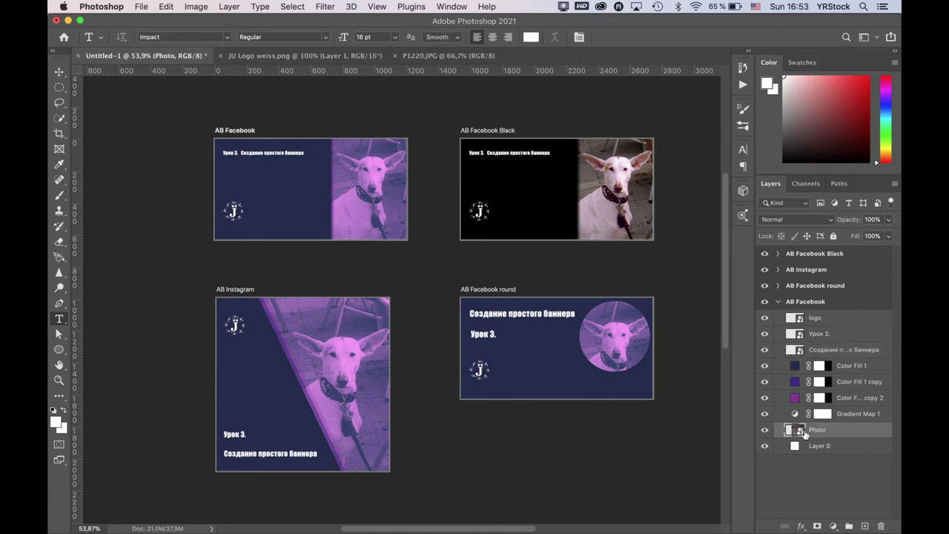
double_click(797, 430)
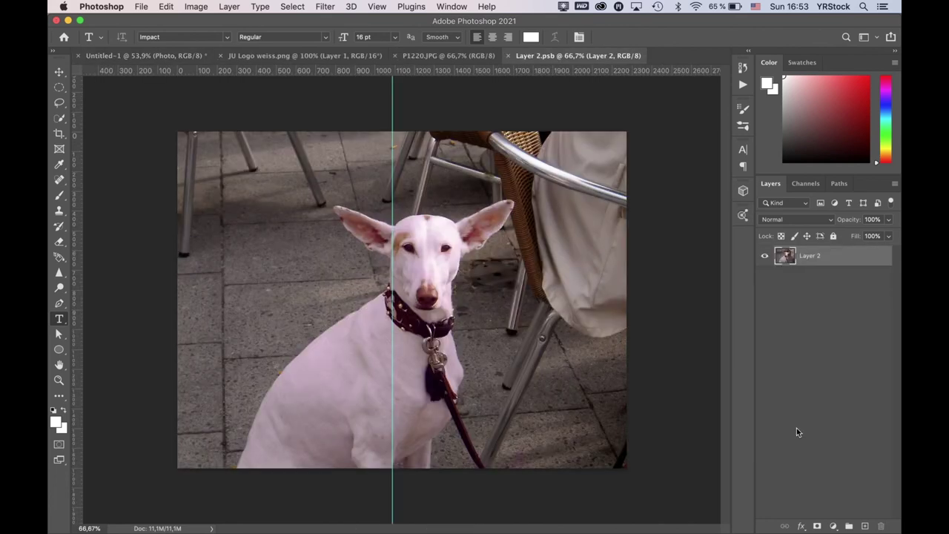
key(ctrl+o)
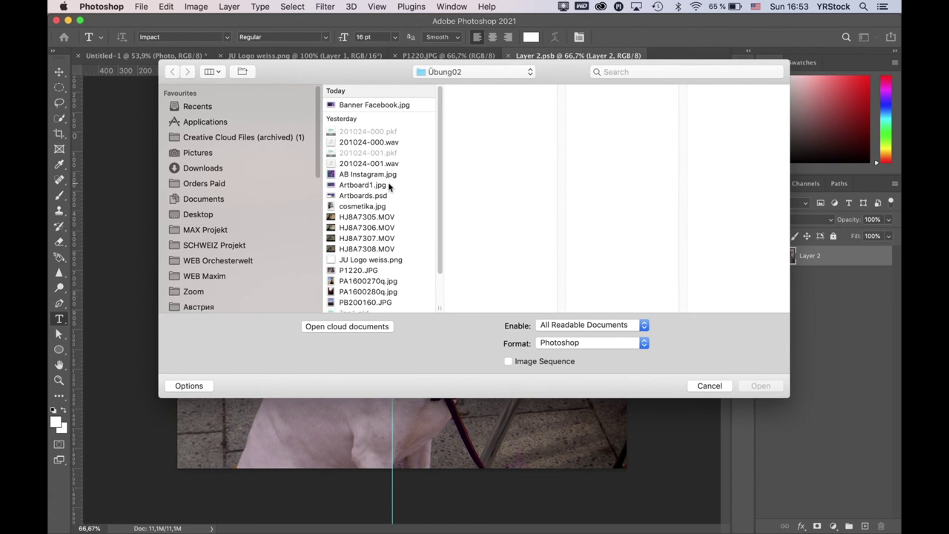
scroll(443, 242, down, 3)
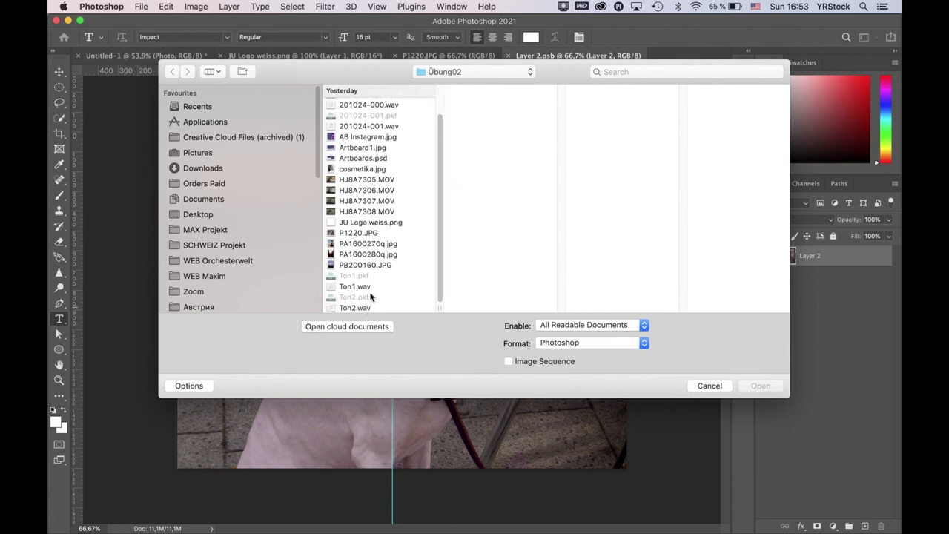
click(358, 266)
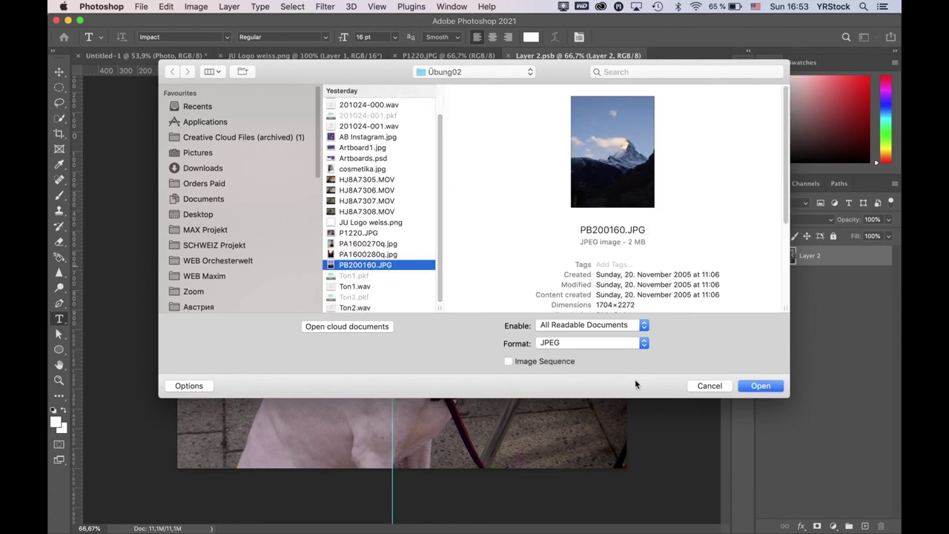
click(764, 387)
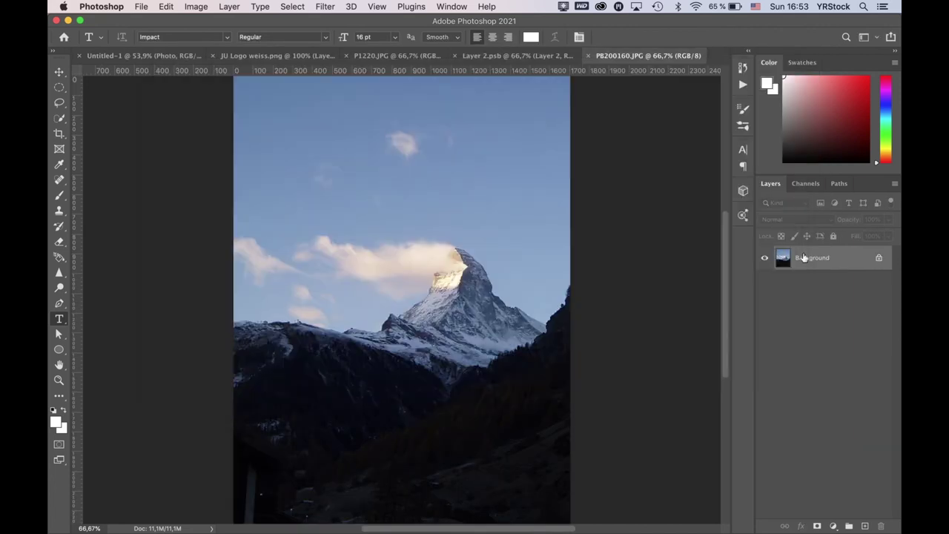
Step: Place the mountain photo over the dog, enlarge it to 141.27% to fill, and save
drag(841, 261, 480, 264)
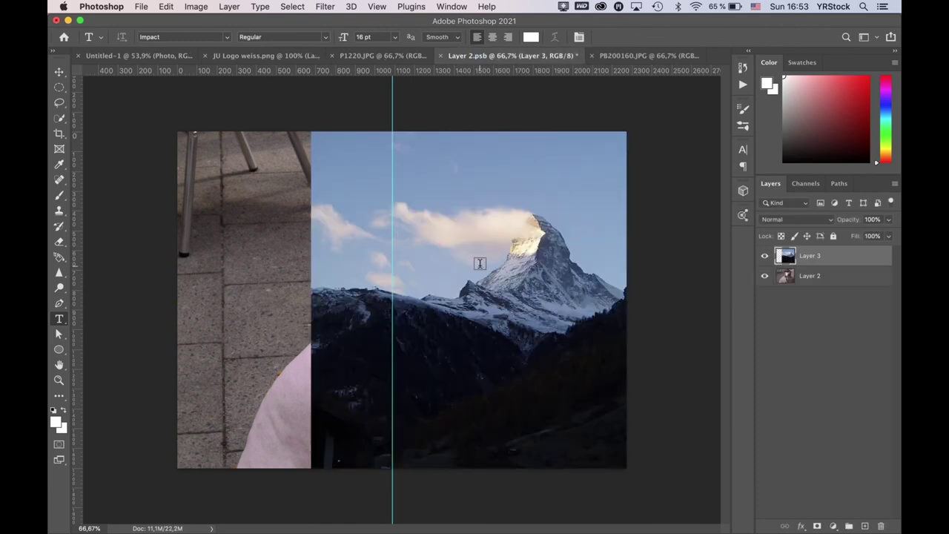
key(ctrl+t)
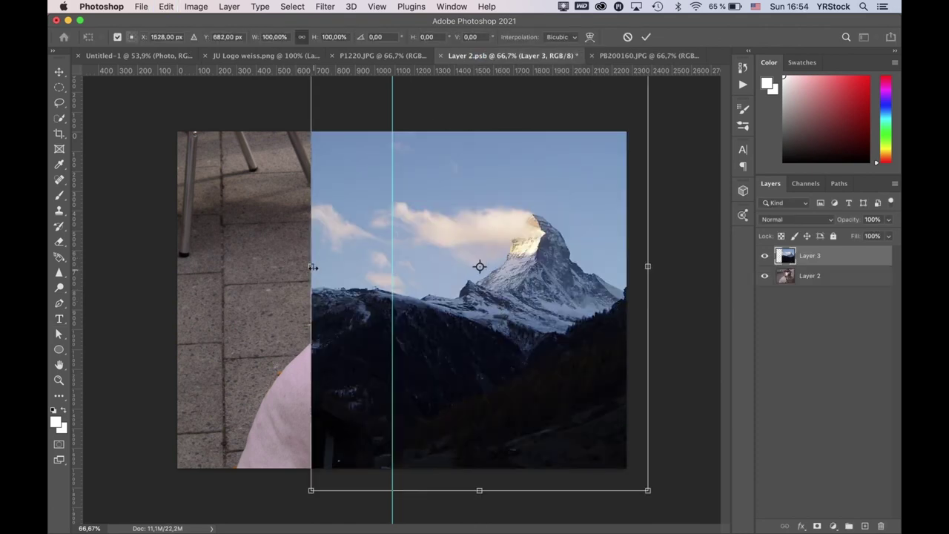
drag(312, 267, 170, 304)
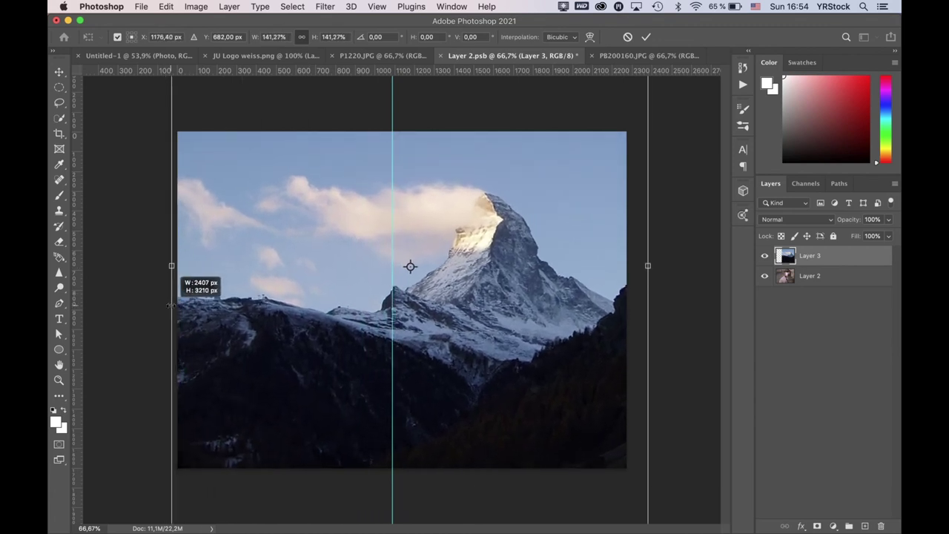
key(ctrl+s)
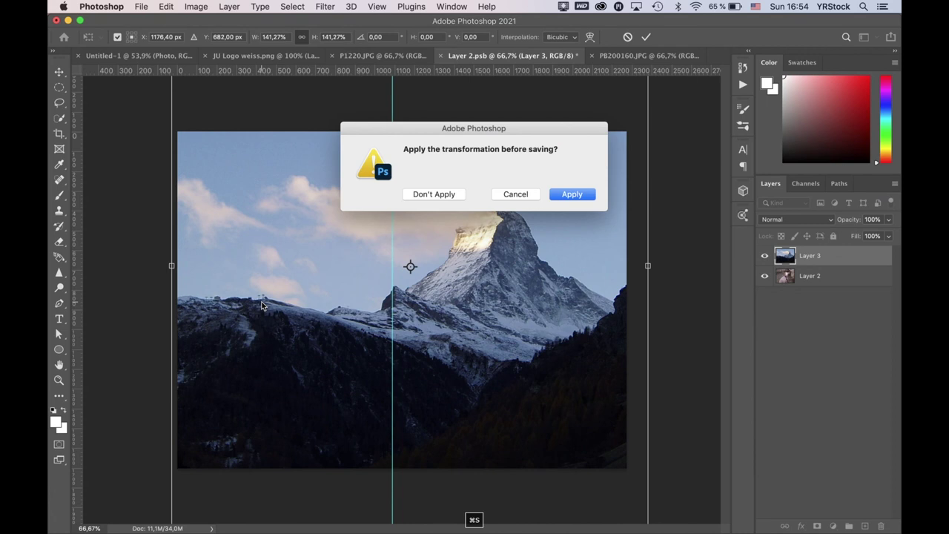
click(572, 194)
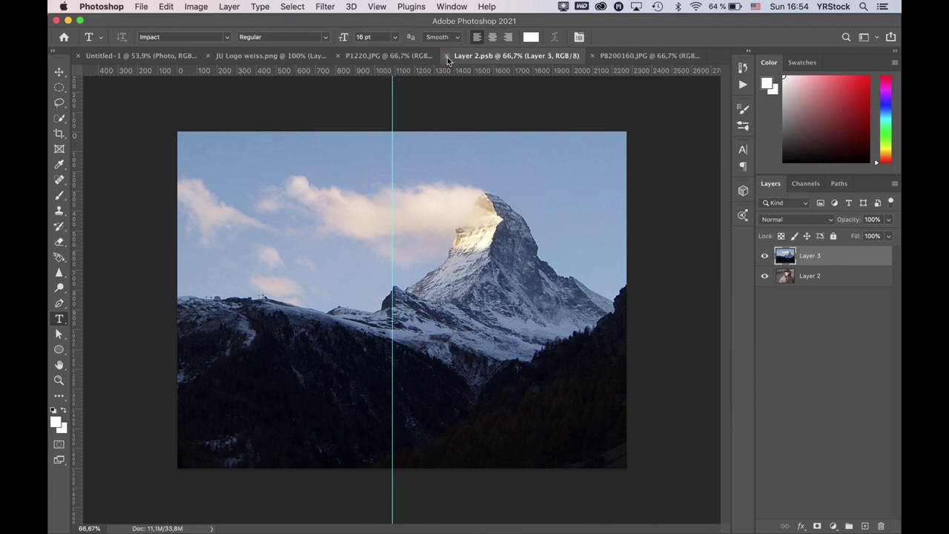
Step: Close Layer 2.psb to return to Untitled-1, now showing the Matterhorn on all four artboards
click(446, 55)
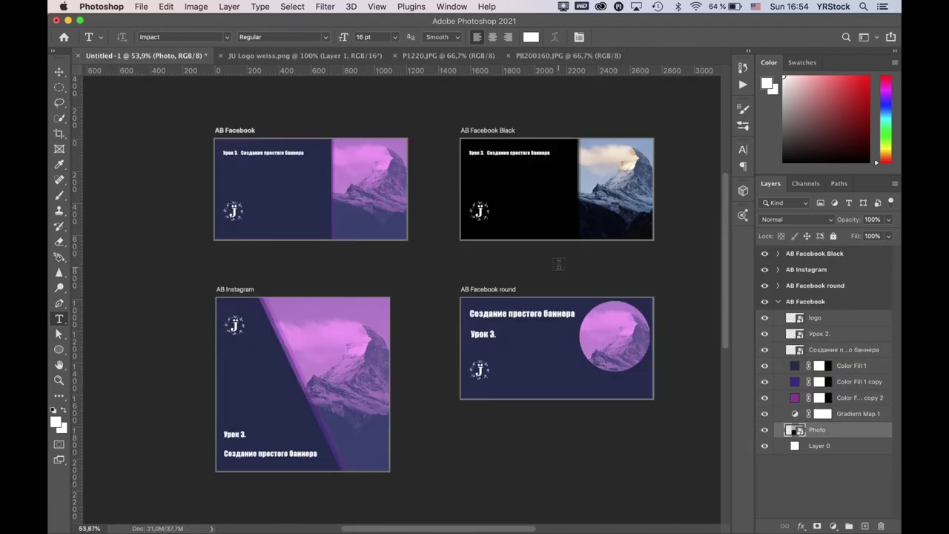